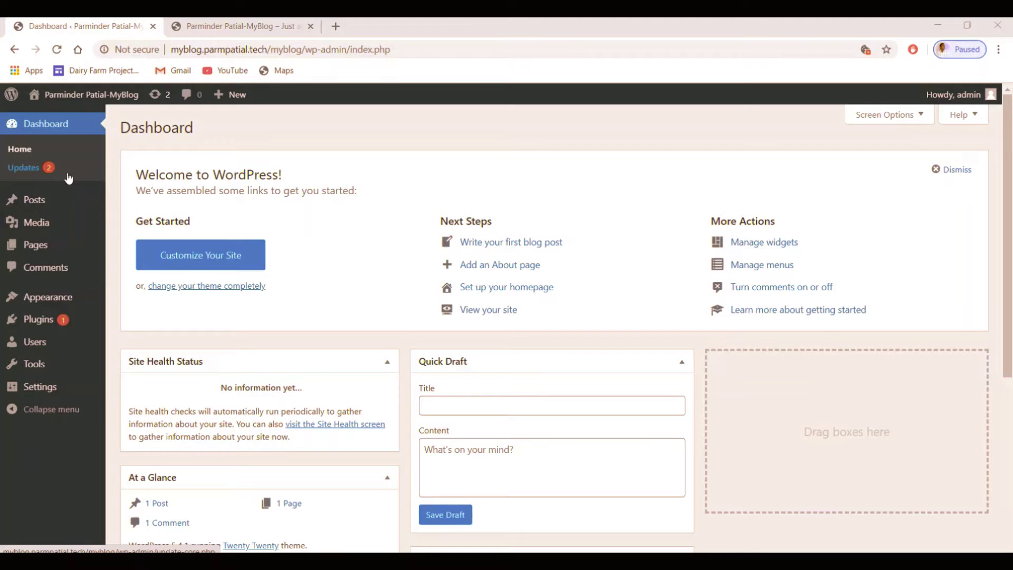
# Open the WordPress updates page and update the Akismet Anti-Spam plugin.
pyautogui.click(23, 168)
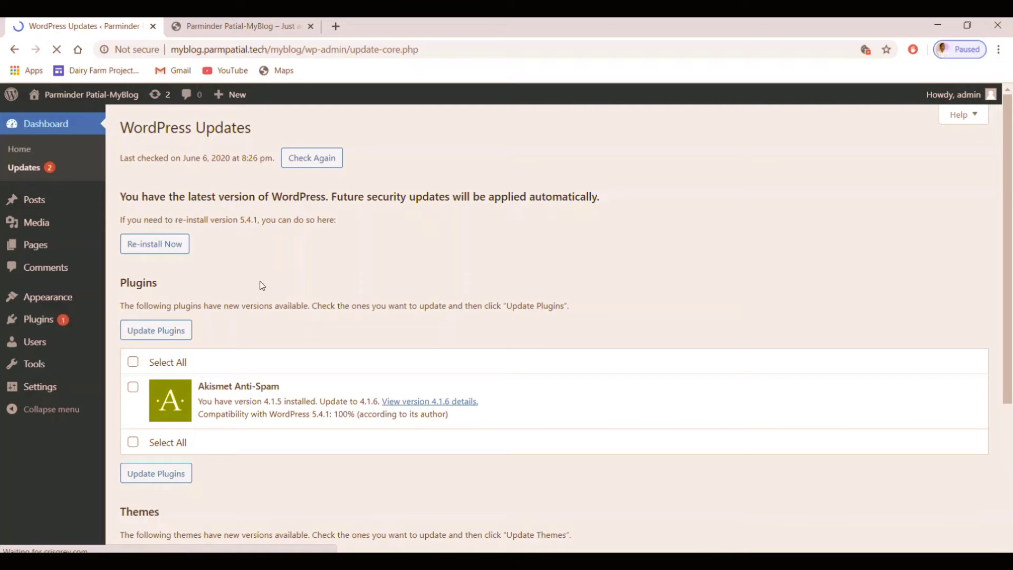
pyautogui.scroll(-1, 193, 319)
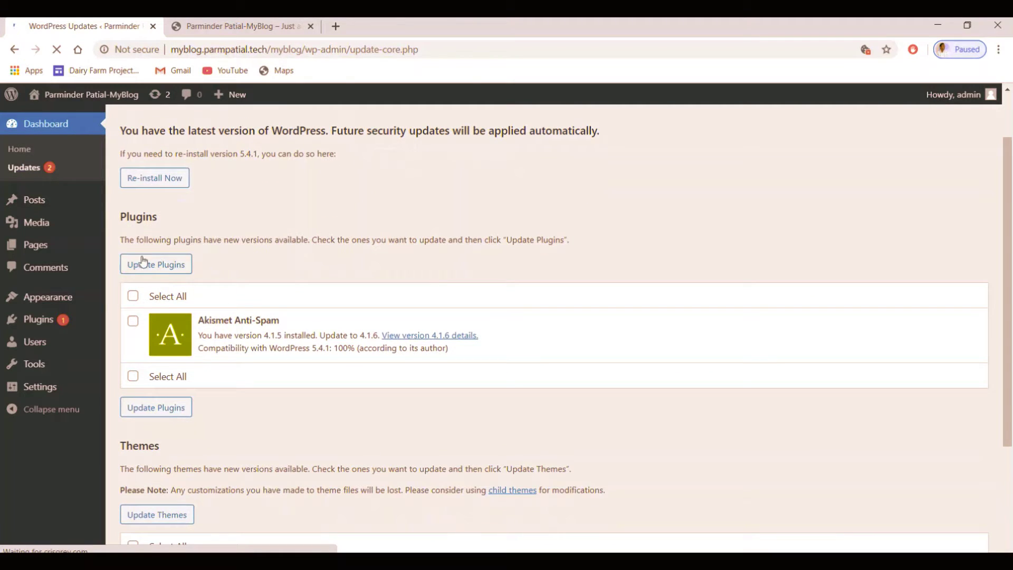
pyautogui.scroll(-2, 134, 332)
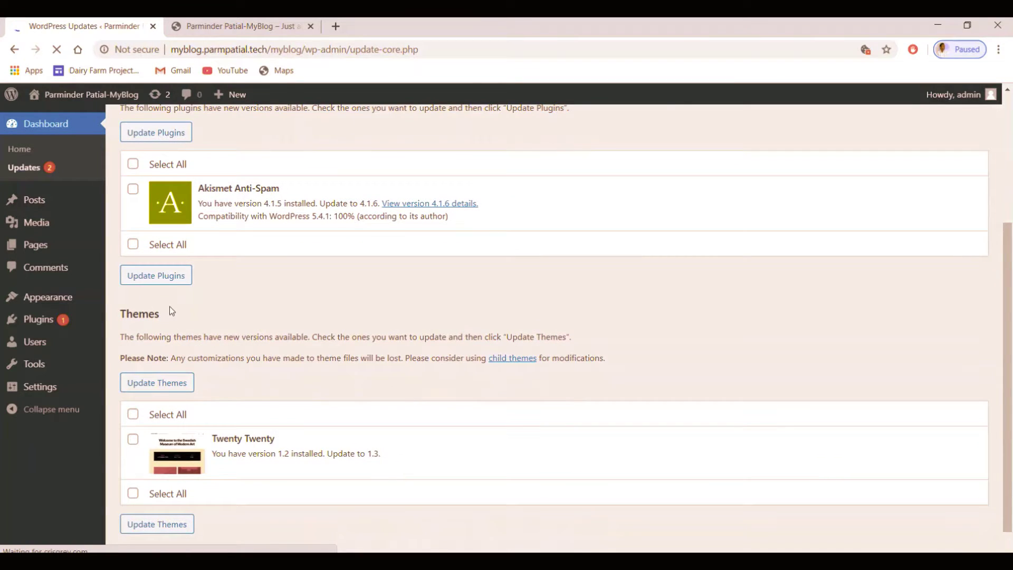
pyautogui.click(133, 163)
pyautogui.click(133, 414)
pyautogui.scroll(-1, 231, 391)
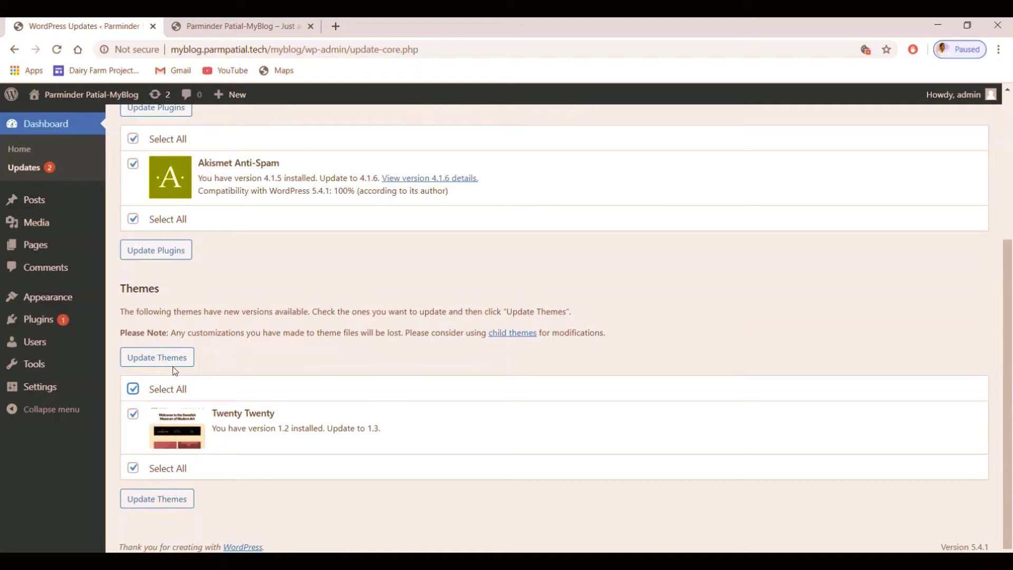
pyautogui.click(157, 251)
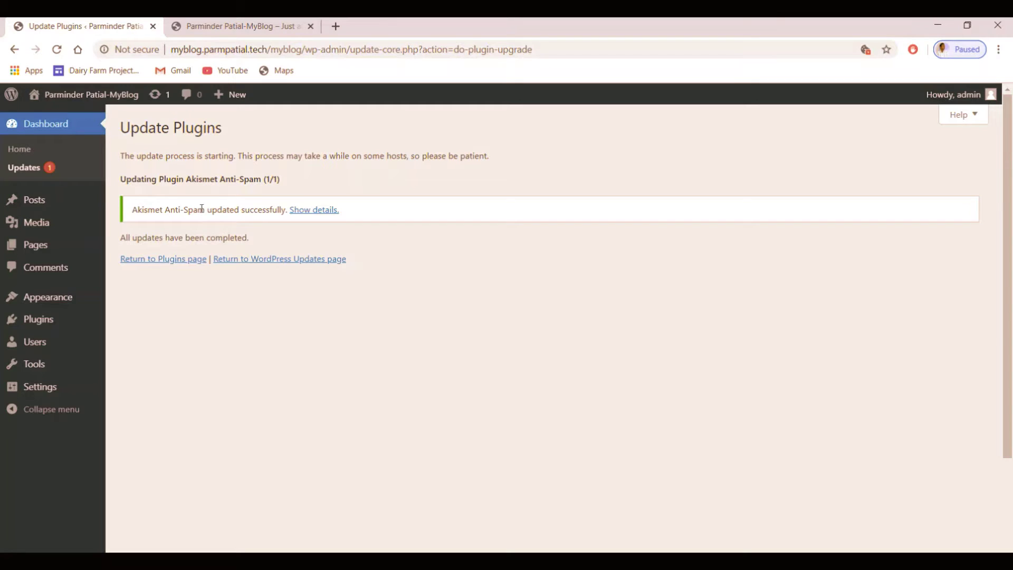
# Return to the WordPress updates page and update the Twenty Twenty theme.
pyautogui.click(266, 262)
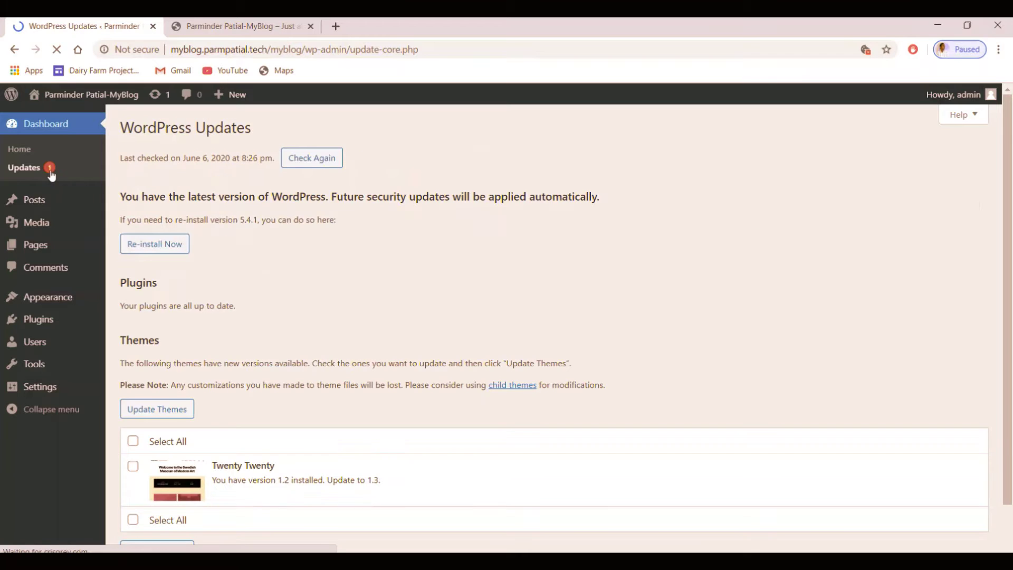
pyautogui.scroll(-1, 202, 328)
pyautogui.scroll(-1, 202, 328)
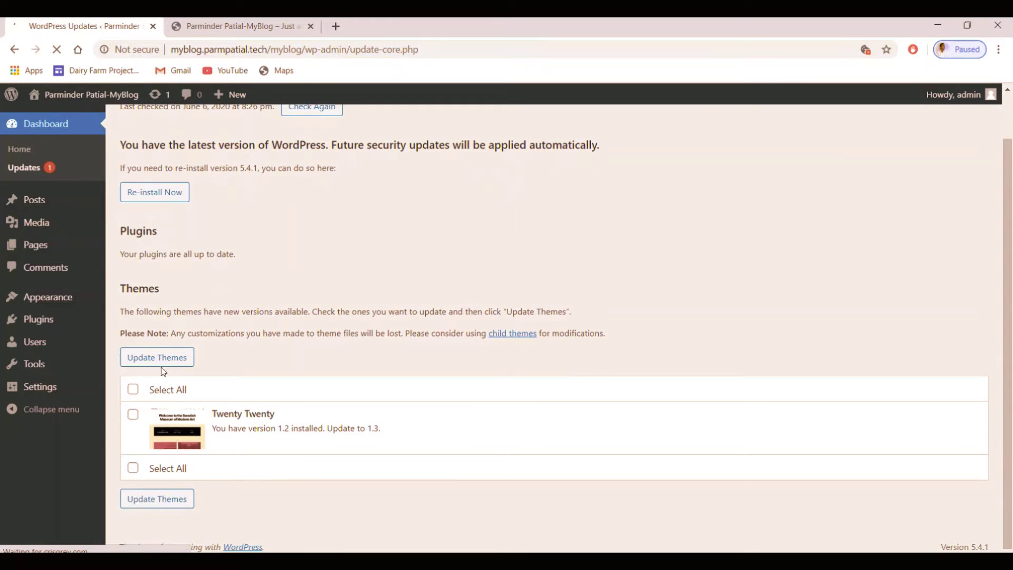
pyautogui.click(133, 469)
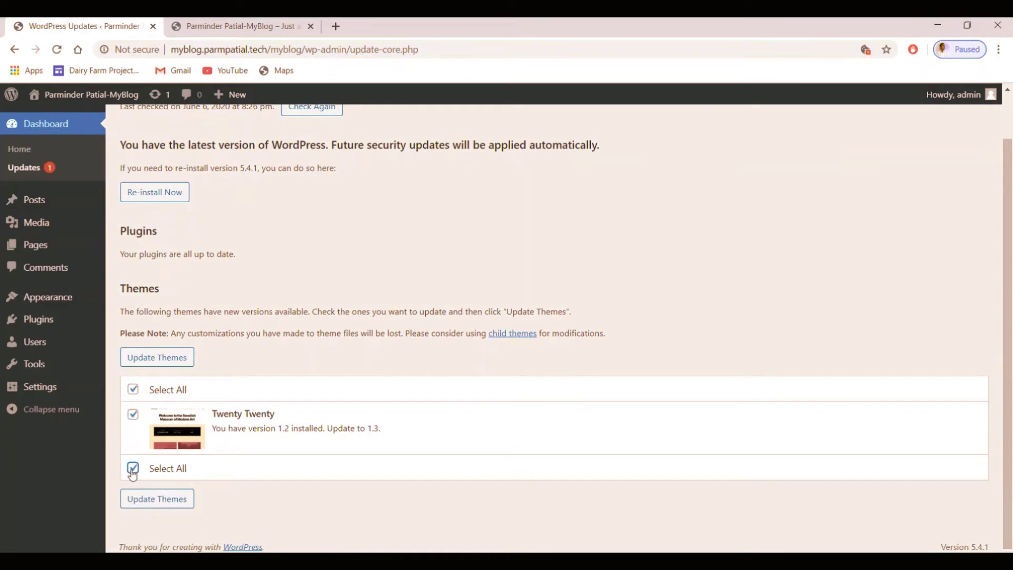
pyautogui.click(152, 503)
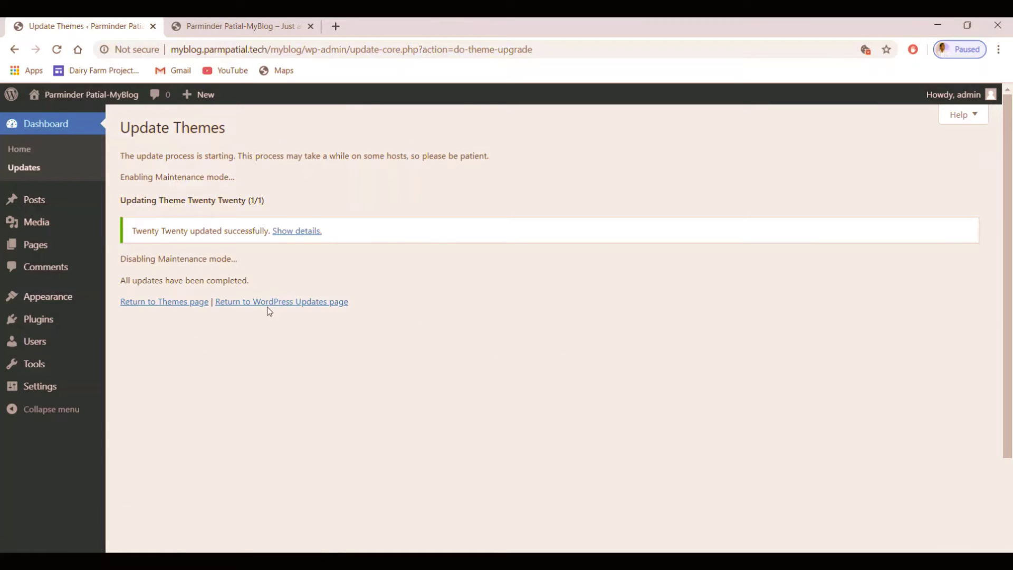
# Go to the site's Themes page and look over the installed themes and their available actions.
pyautogui.click(177, 306)
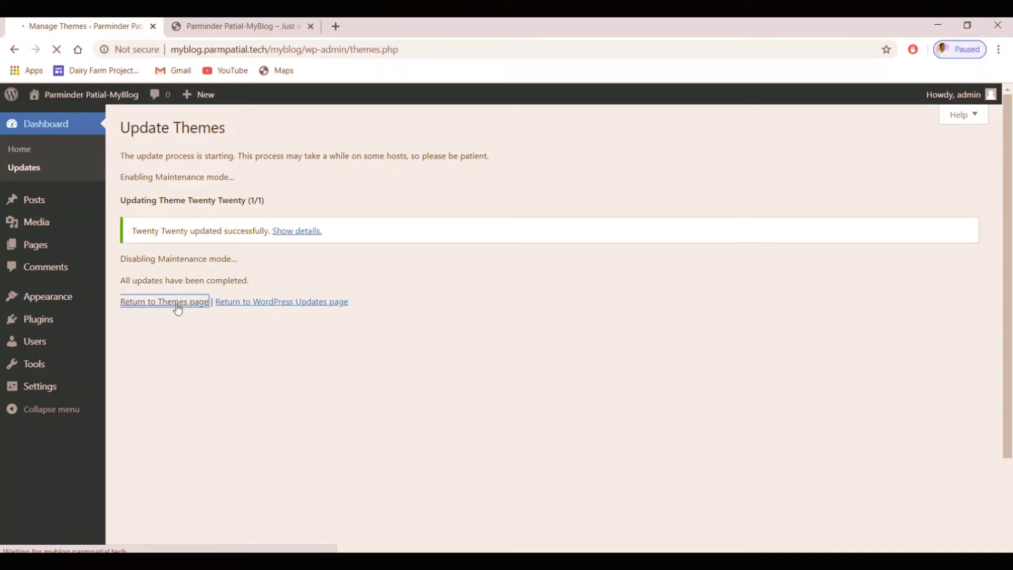
pyautogui.moveTo(211, 303)
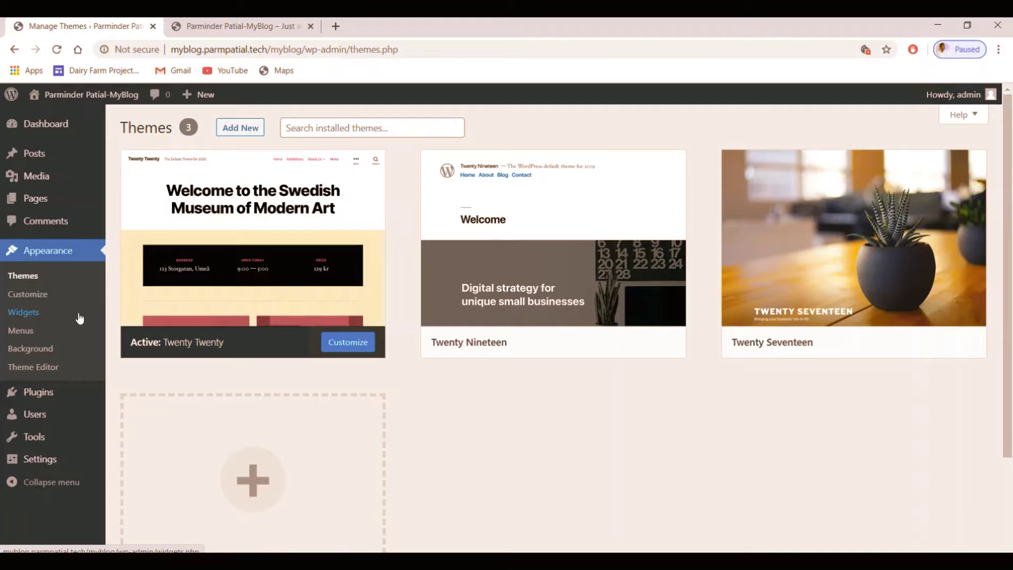
pyautogui.moveTo(167, 360)
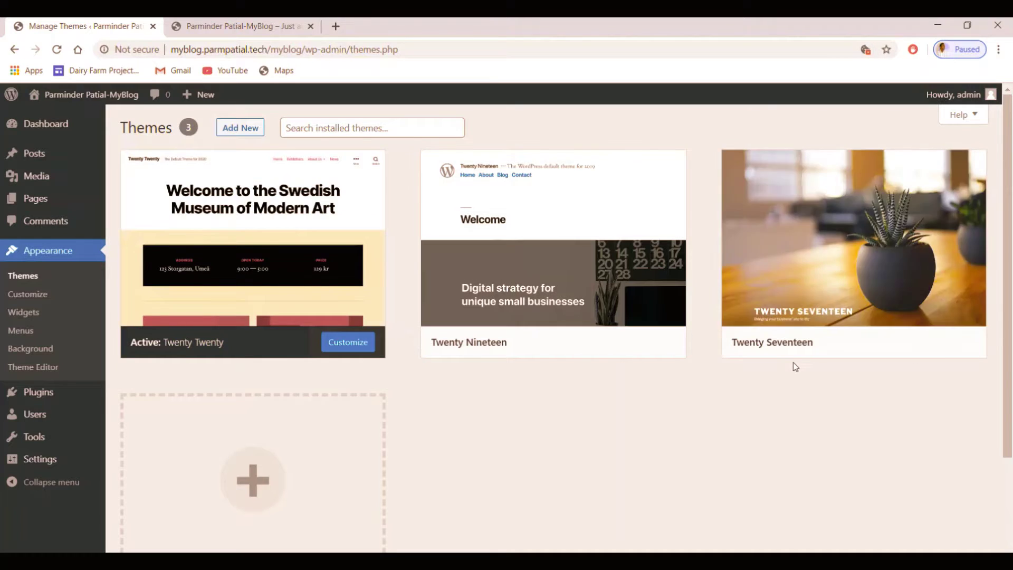
pyautogui.scroll(-3, 453, 464)
pyautogui.scroll(3, 452, 463)
pyautogui.moveTo(529, 274)
pyautogui.moveTo(346, 334)
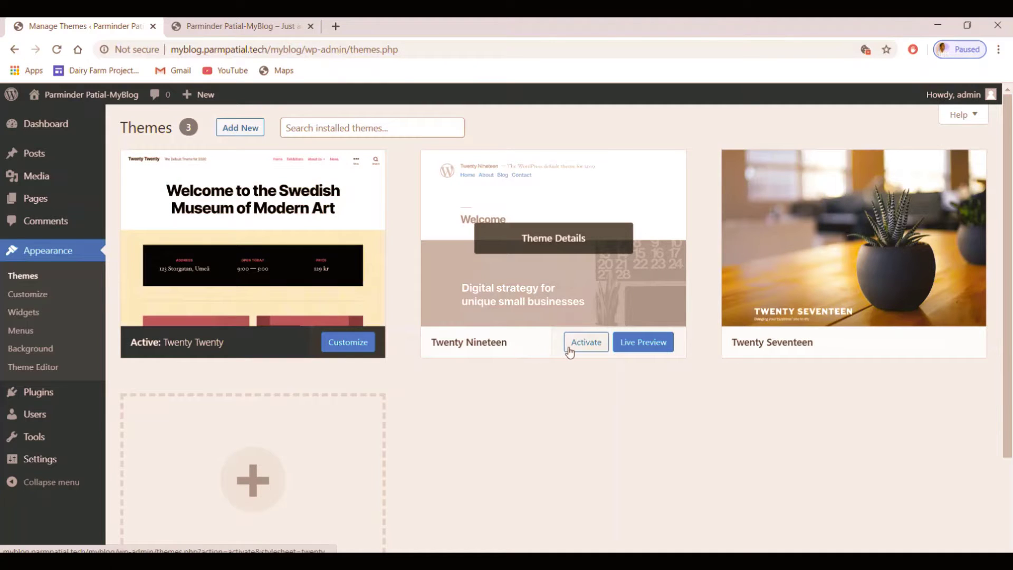
pyautogui.moveTo(790, 352)
pyautogui.moveTo(480, 356)
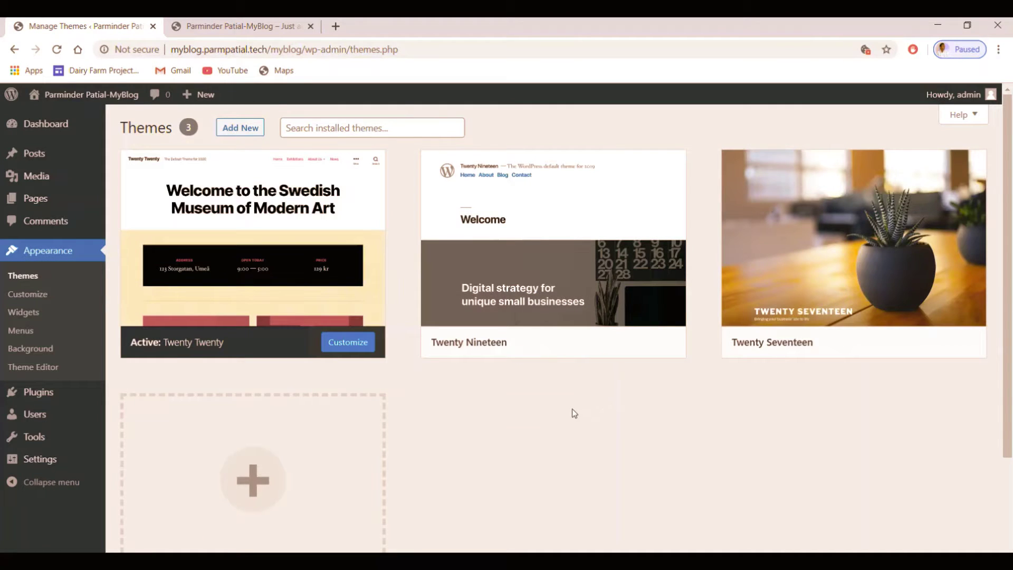
pyautogui.moveTo(858, 284)
# Open the page for adding new themes and browse the featured themes.
pyautogui.click(243, 132)
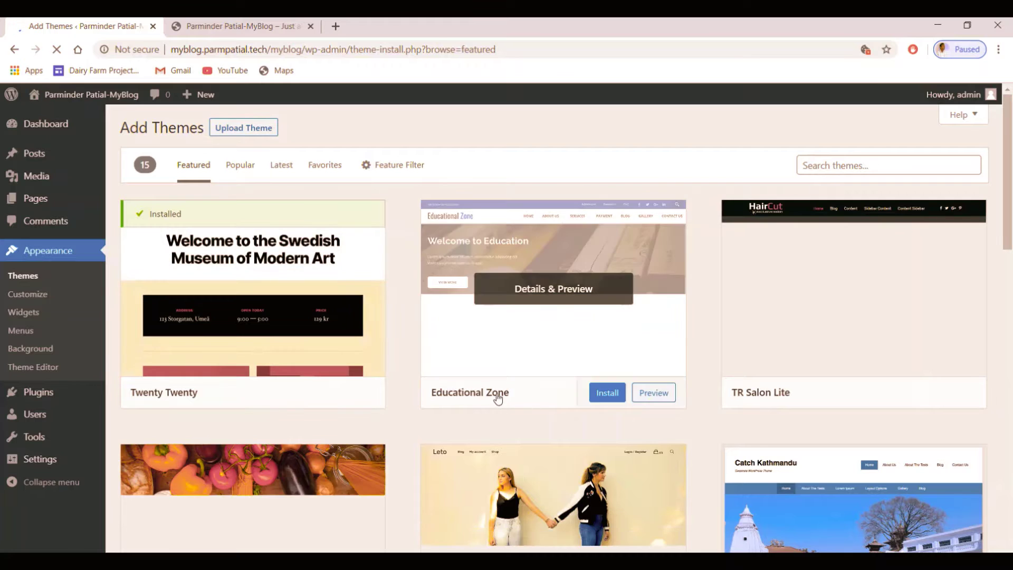
pyautogui.scroll(-8, 716, 289)
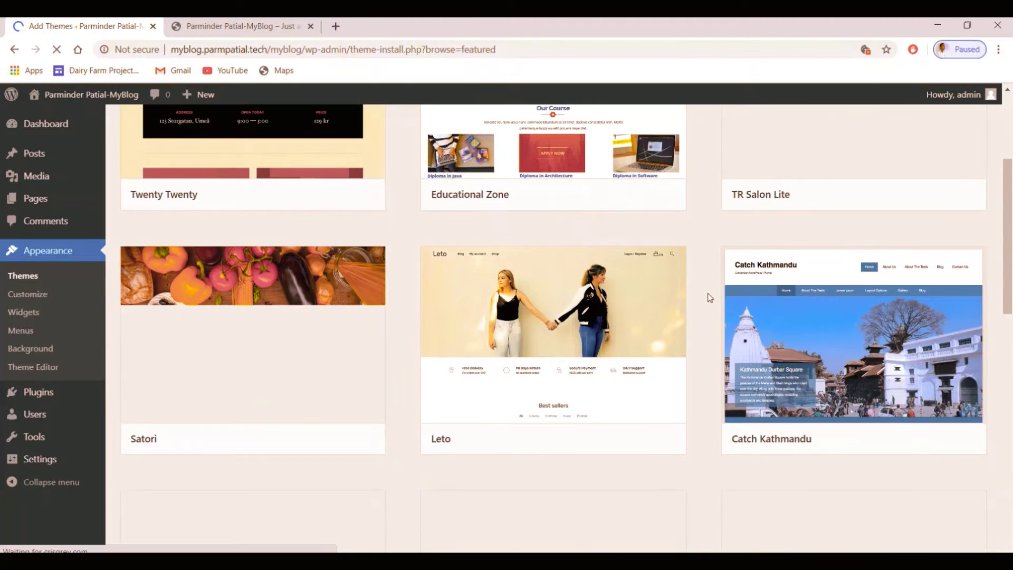
pyautogui.scroll(-10, 710, 298)
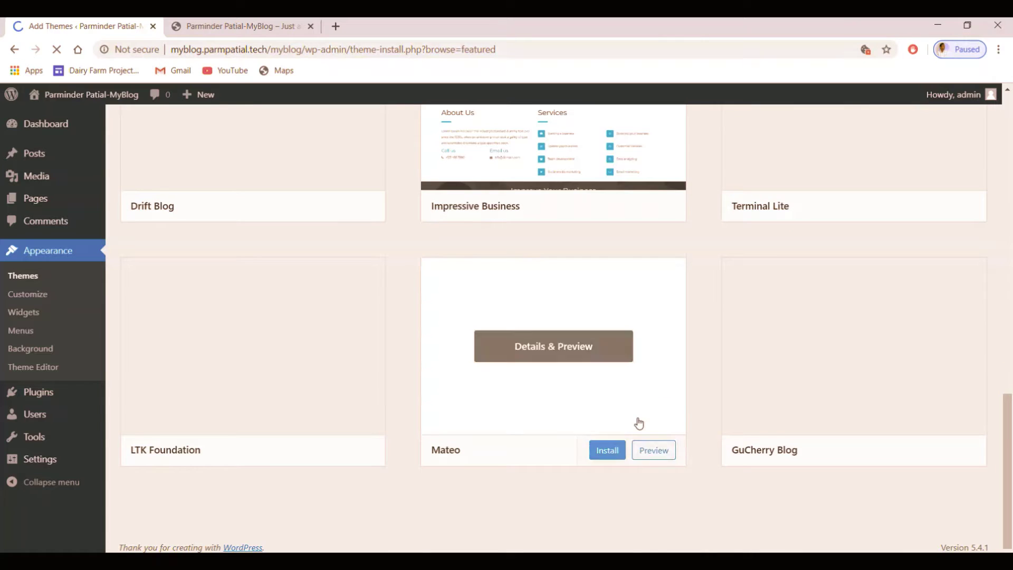
pyautogui.scroll(11, 636, 421)
pyautogui.scroll(-5, 607, 370)
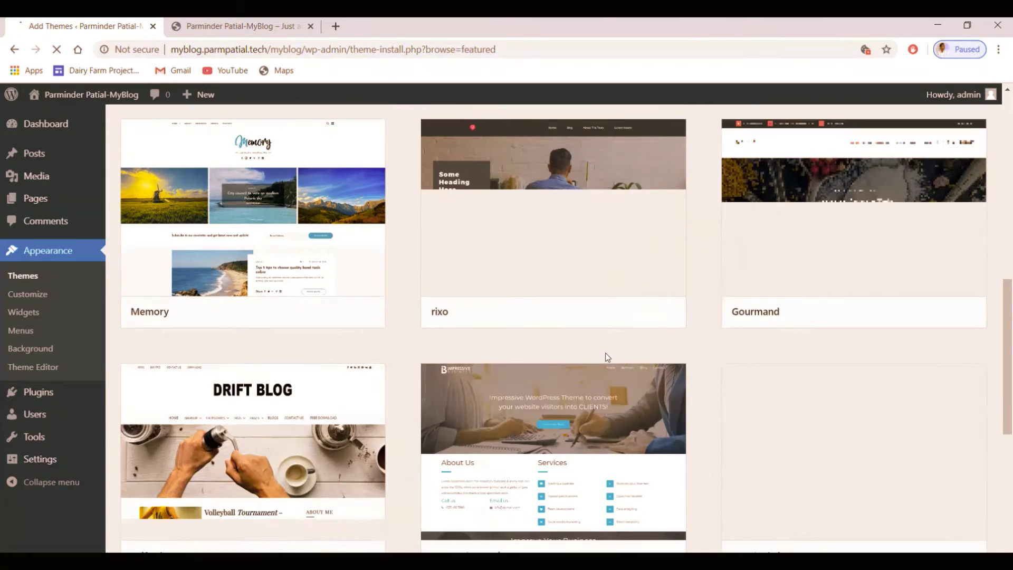
pyautogui.scroll(-3, 603, 393)
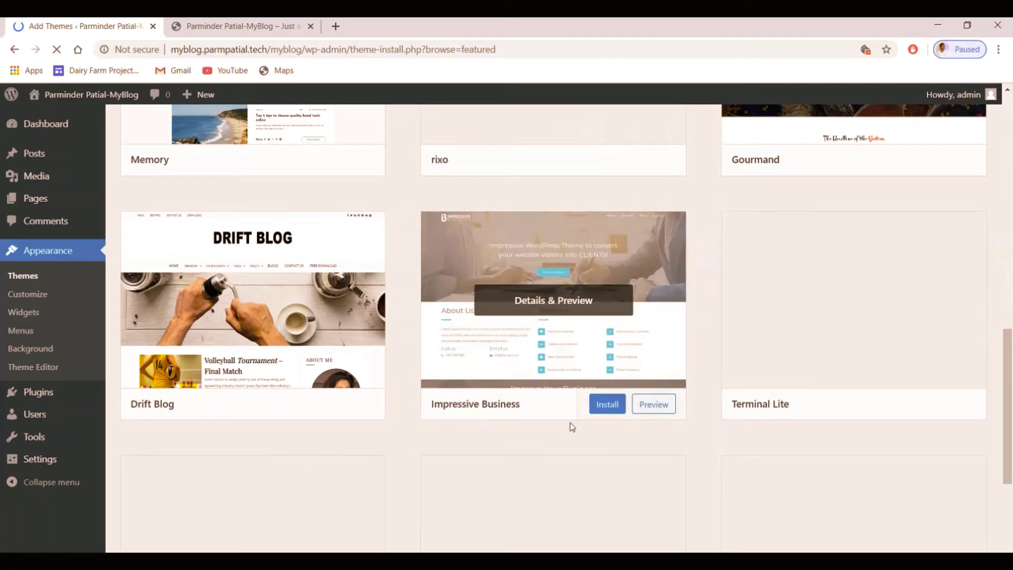
pyautogui.scroll(11, 582, 357)
pyautogui.scroll(3, 564, 273)
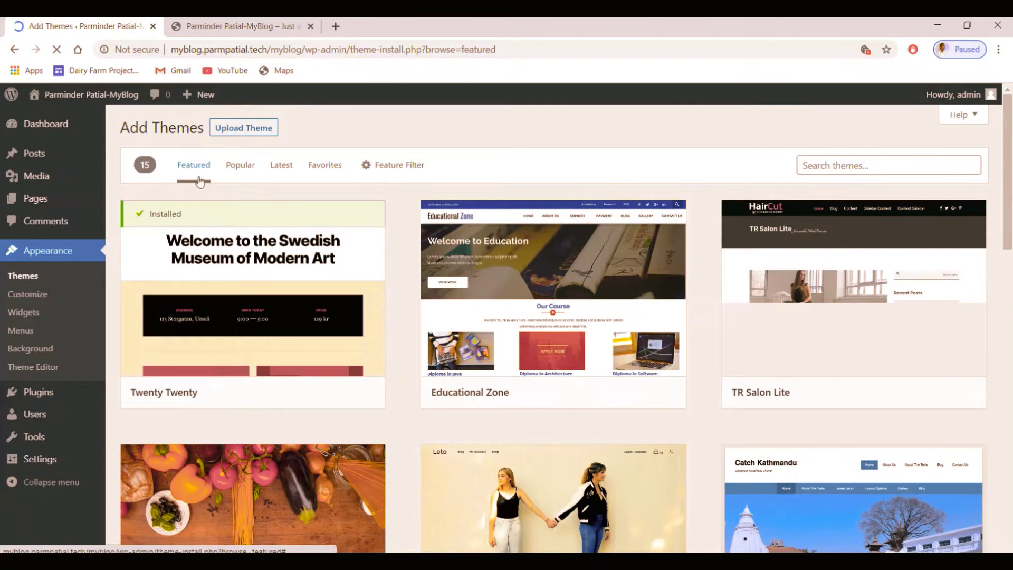
pyautogui.moveTo(168, 217)
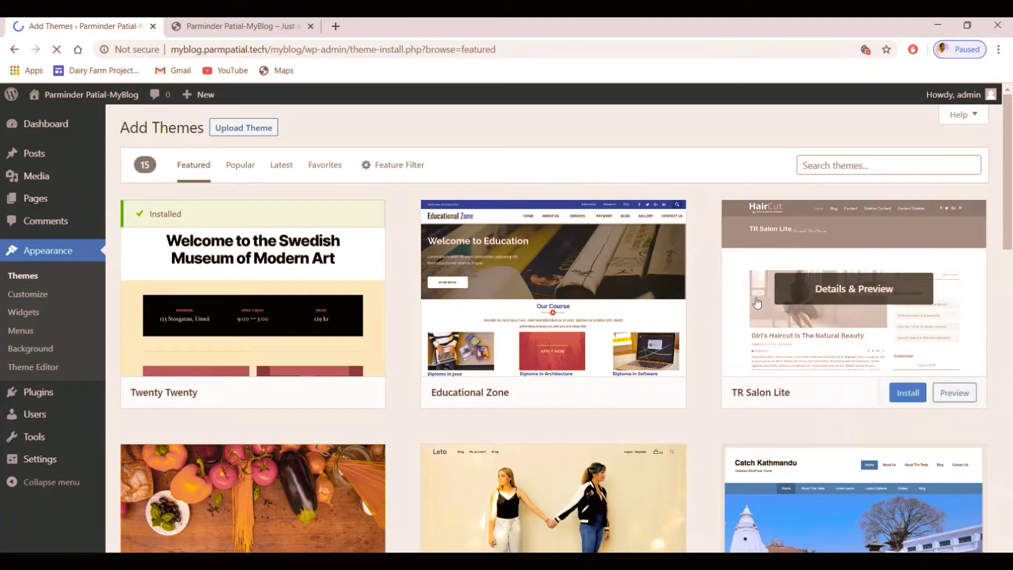
pyautogui.scroll(-15, 695, 324)
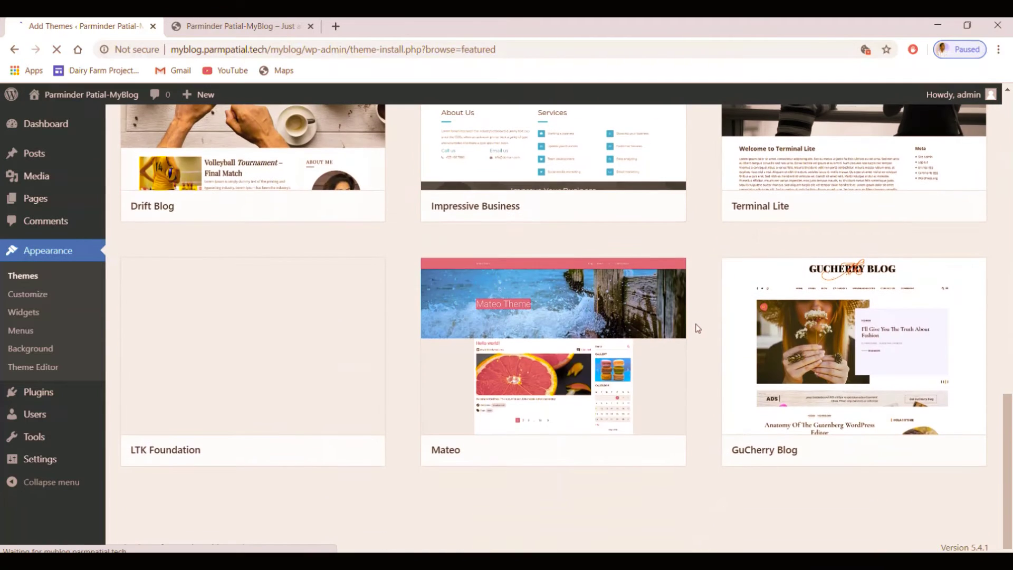
pyautogui.scroll(15, 696, 324)
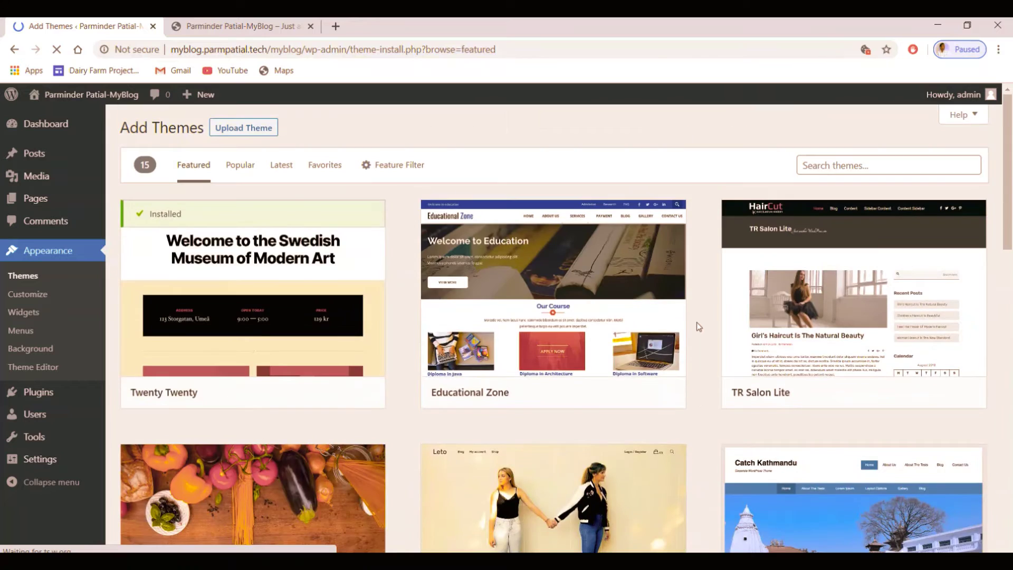
pyautogui.scroll(-8, 697, 321)
pyautogui.scroll(8, 696, 321)
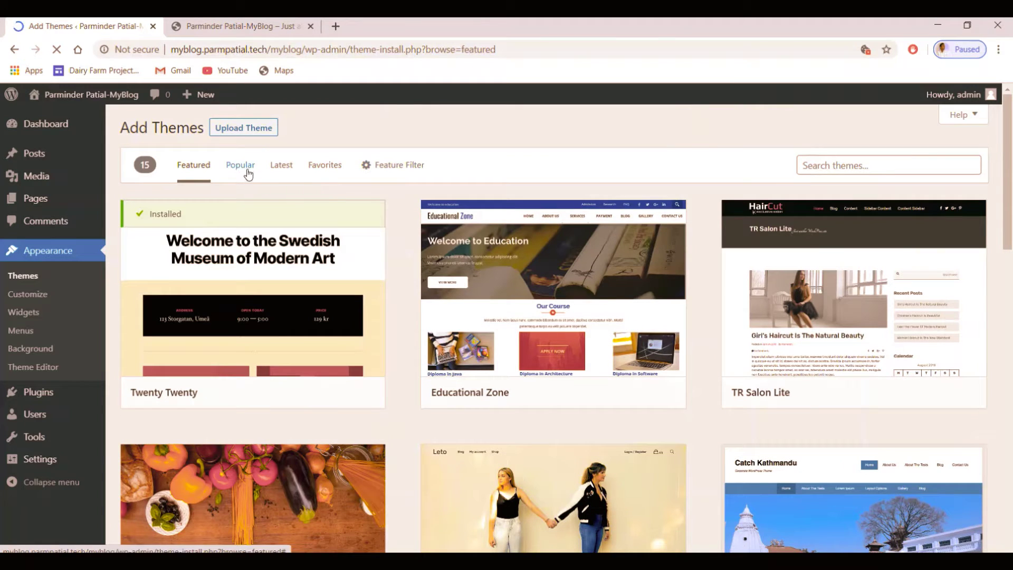
# Show the popular themes and examine entries such as Astra, Hello Elementor and OceanWP.
pyautogui.click(247, 173)
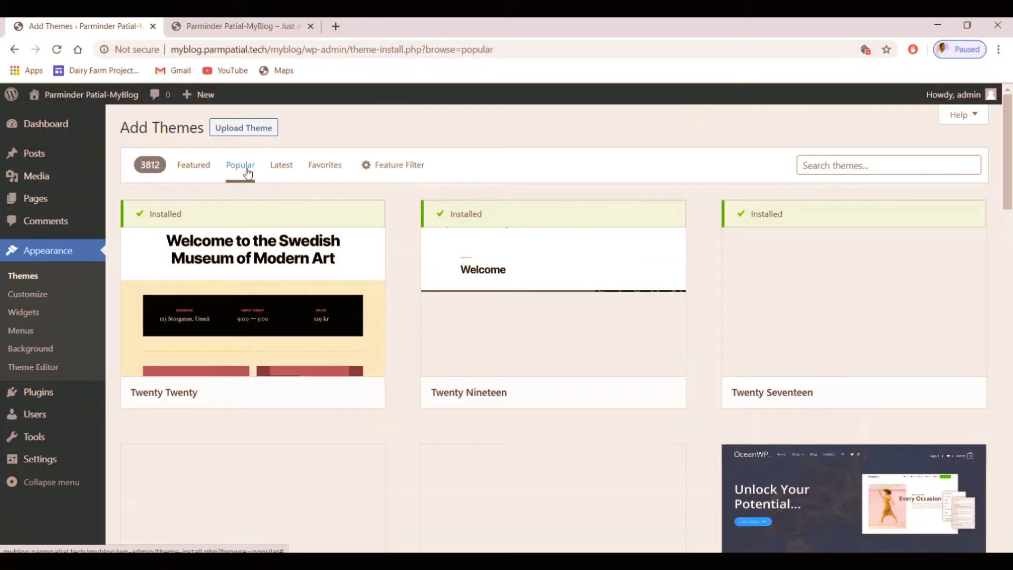
pyautogui.moveTo(181, 380)
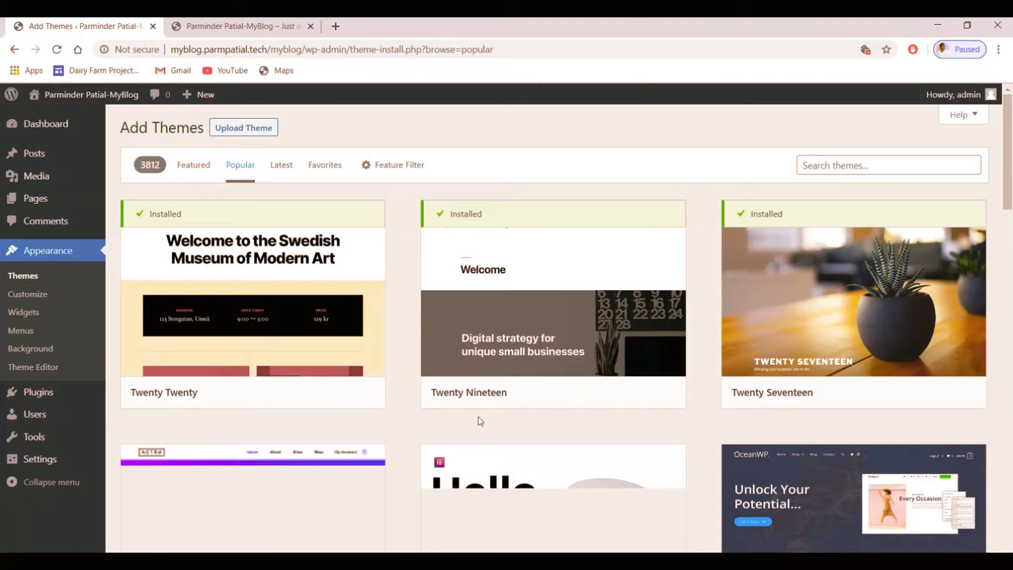
pyautogui.moveTo(542, 387)
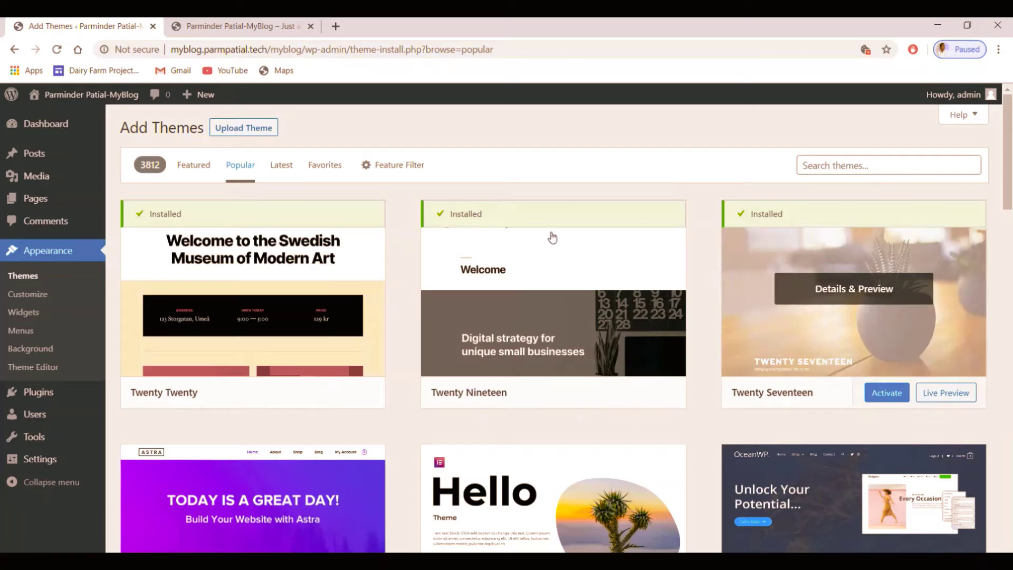
pyautogui.scroll(-3, 454, 348)
pyautogui.moveTo(340, 349)
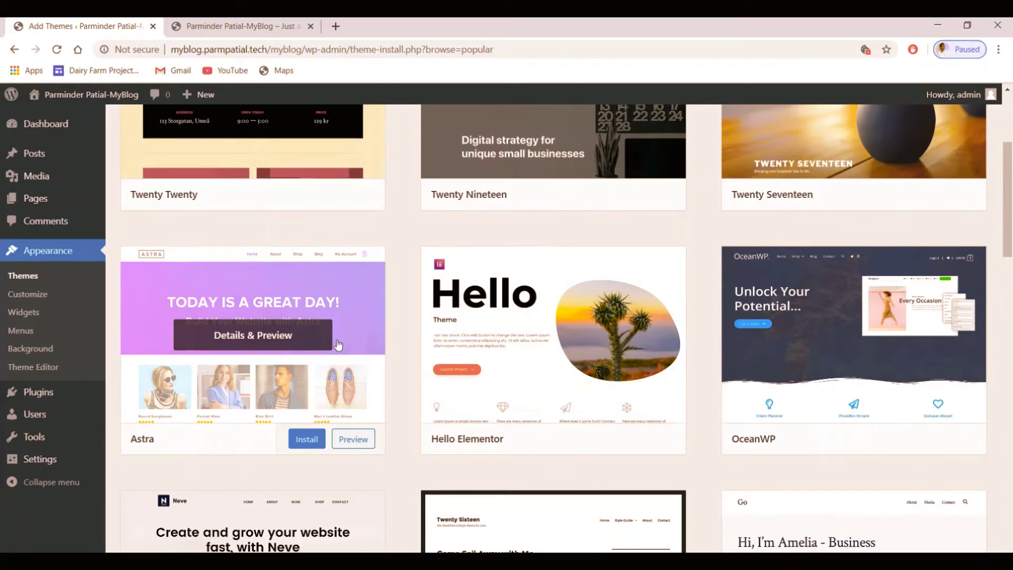
pyautogui.moveTo(780, 347)
pyautogui.scroll(-2, 900, 351)
pyautogui.scroll(1, 600, 264)
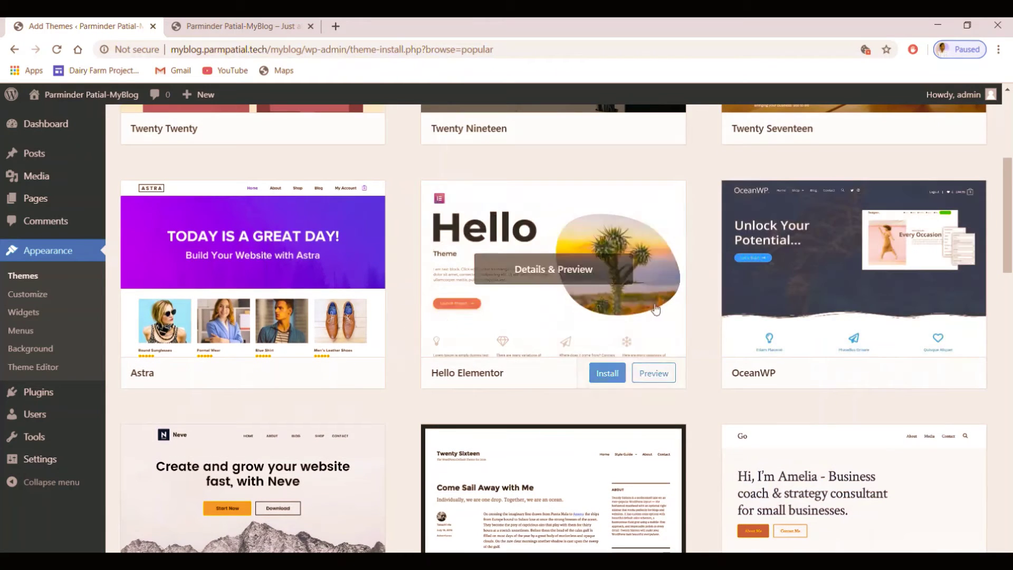
pyautogui.moveTo(275, 333)
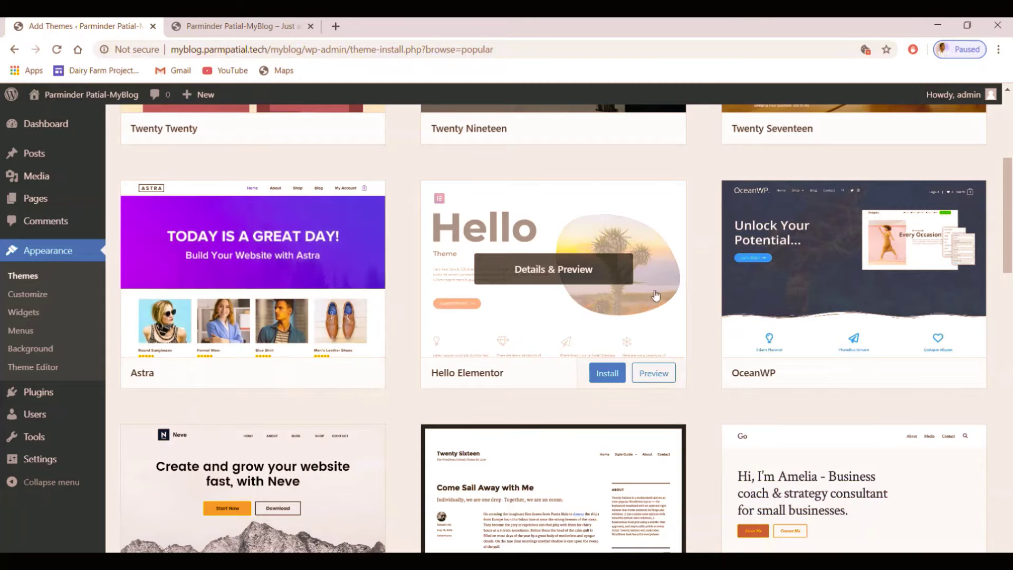
pyautogui.moveTo(367, 317)
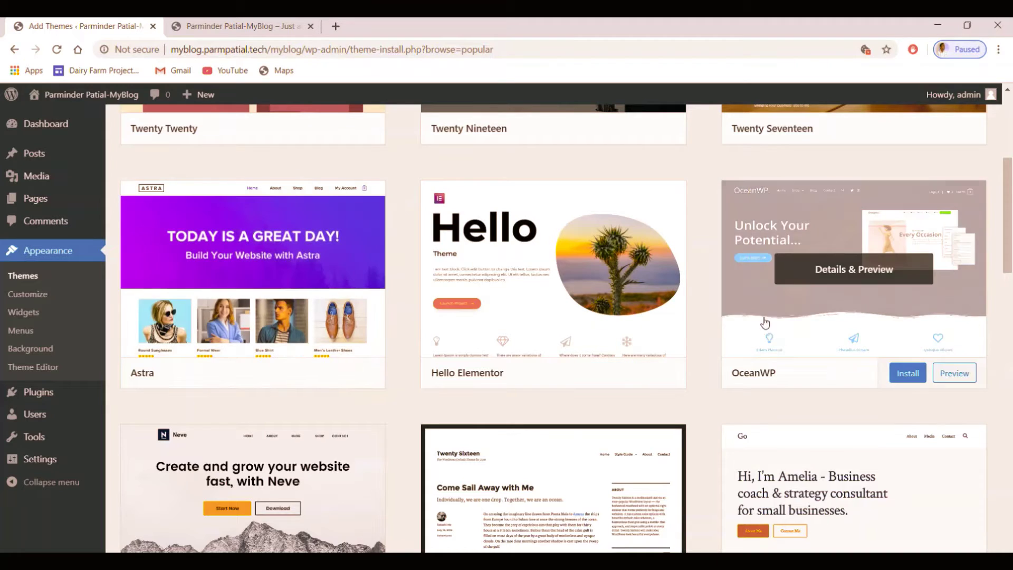
# Open the preview of the OceanWP theme and look through its sample blog page.
pyautogui.moveTo(919, 381)
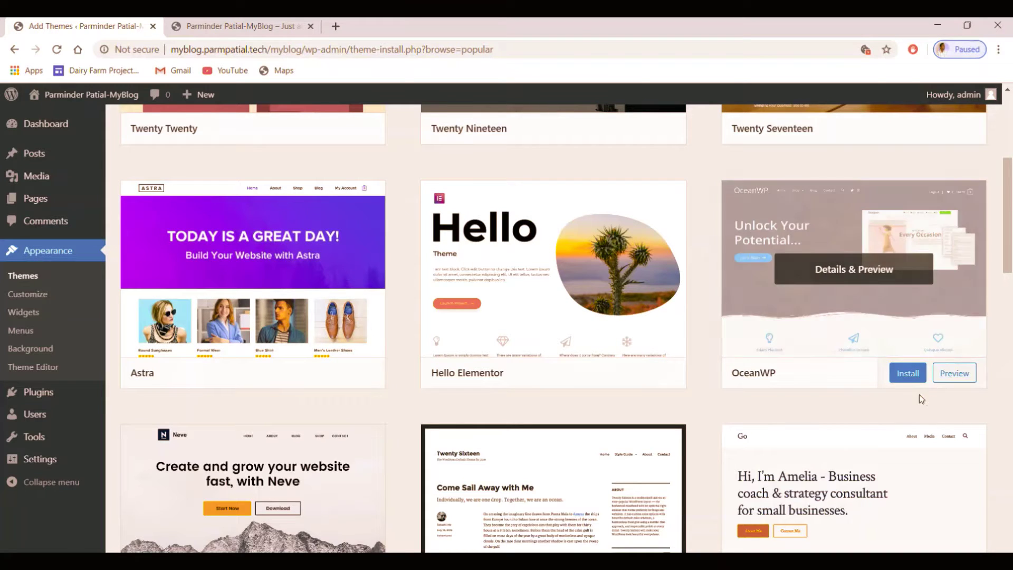
pyautogui.rightClick(953, 378)
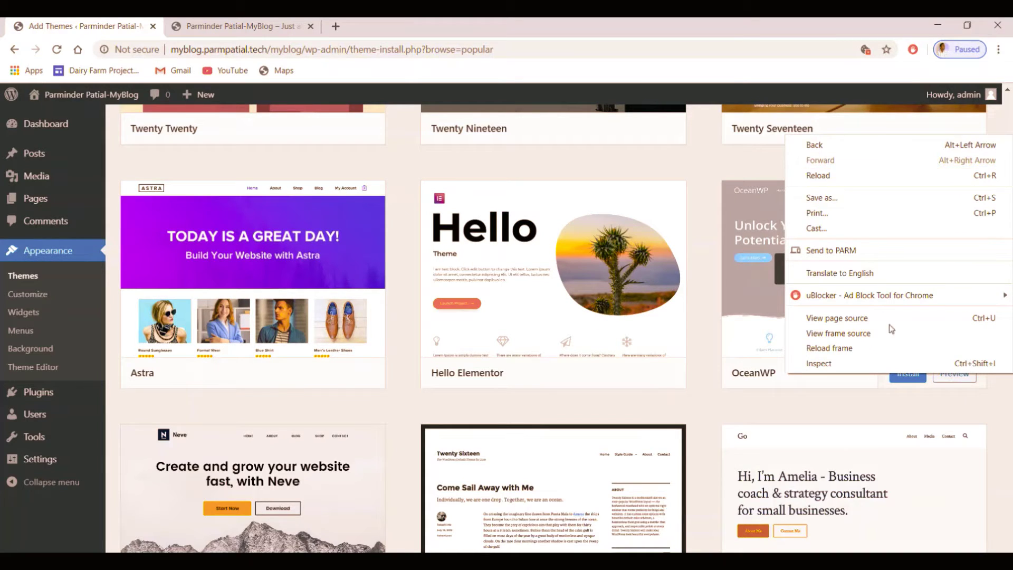
pyautogui.click(894, 412)
pyautogui.click(955, 373)
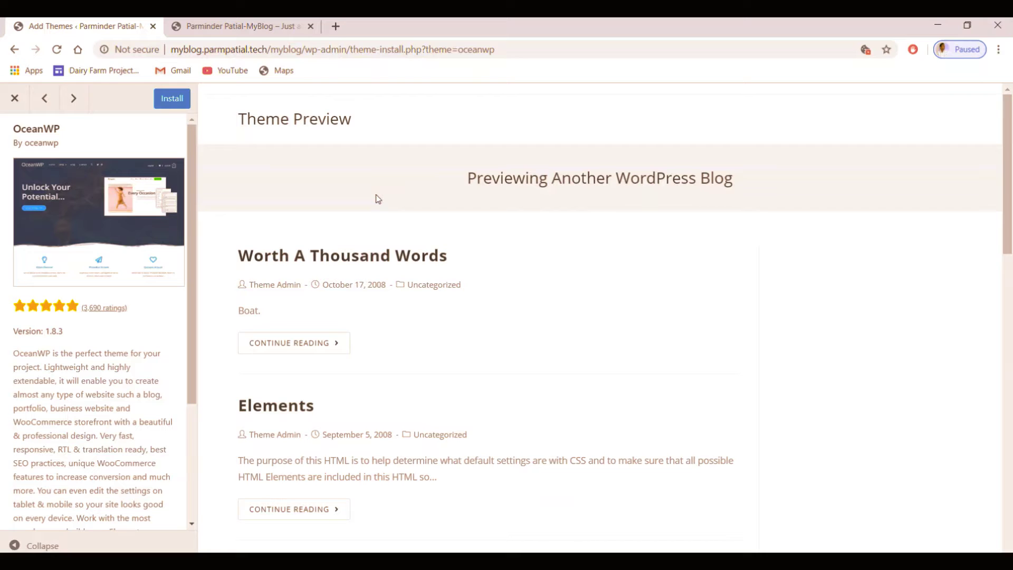
pyautogui.scroll(-12, 377, 199)
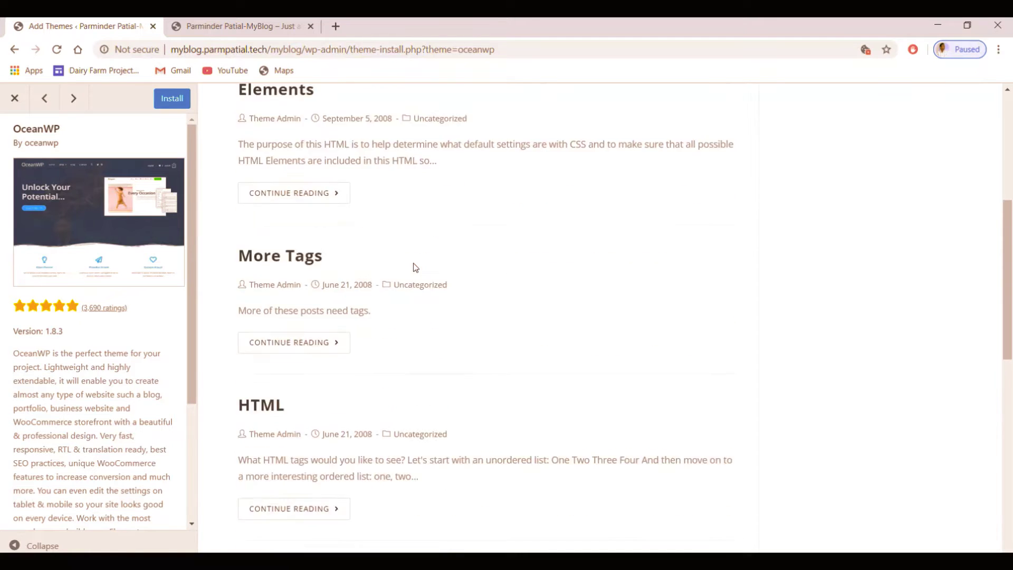
# Review the remaining sample posts in the OceanWP theme preview and close the preview.
pyautogui.scroll(12, 409, 264)
pyautogui.scroll(-13, 409, 264)
pyautogui.scroll(-3, 409, 264)
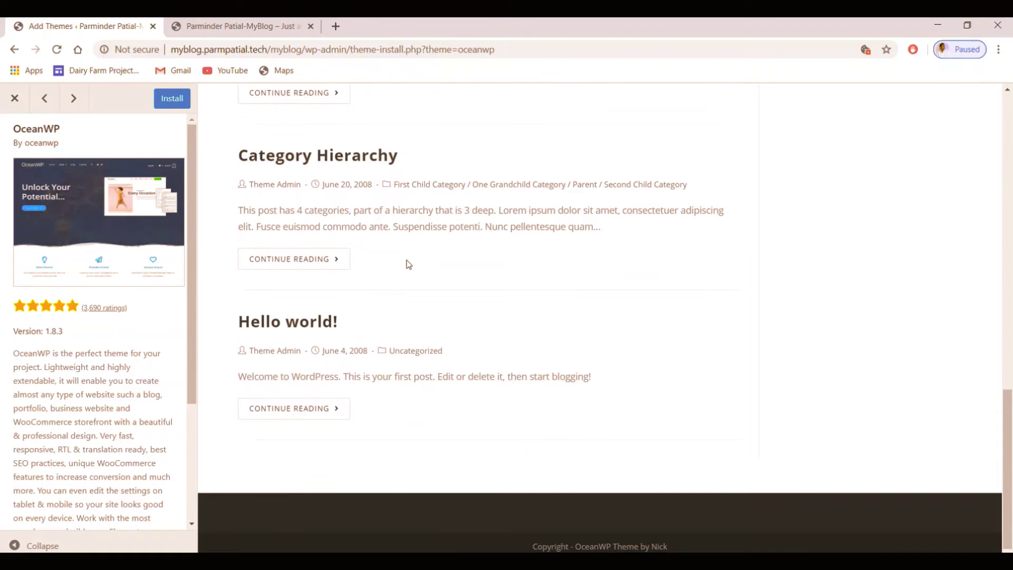
pyautogui.scroll(15, 409, 264)
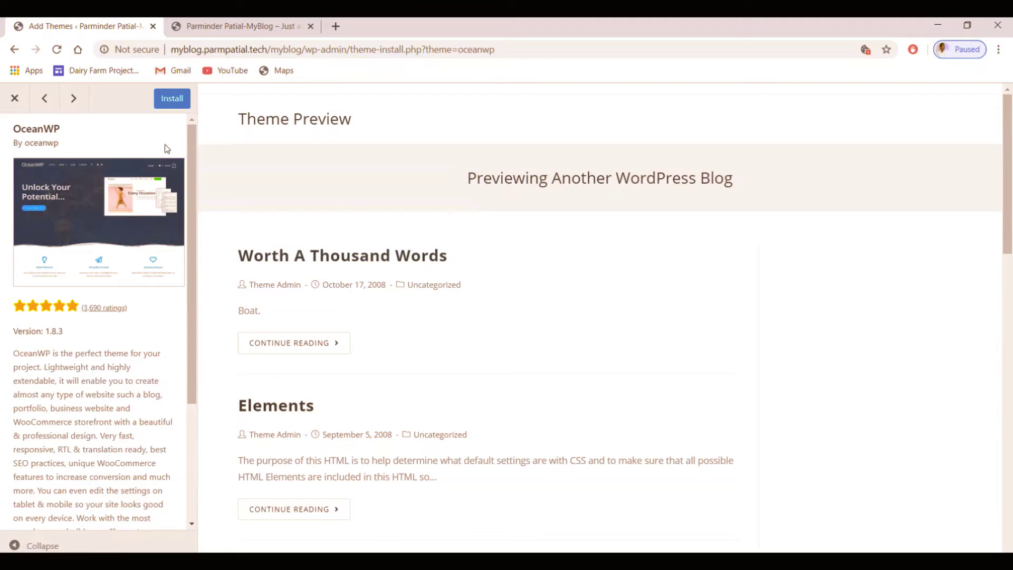
pyautogui.click(15, 99)
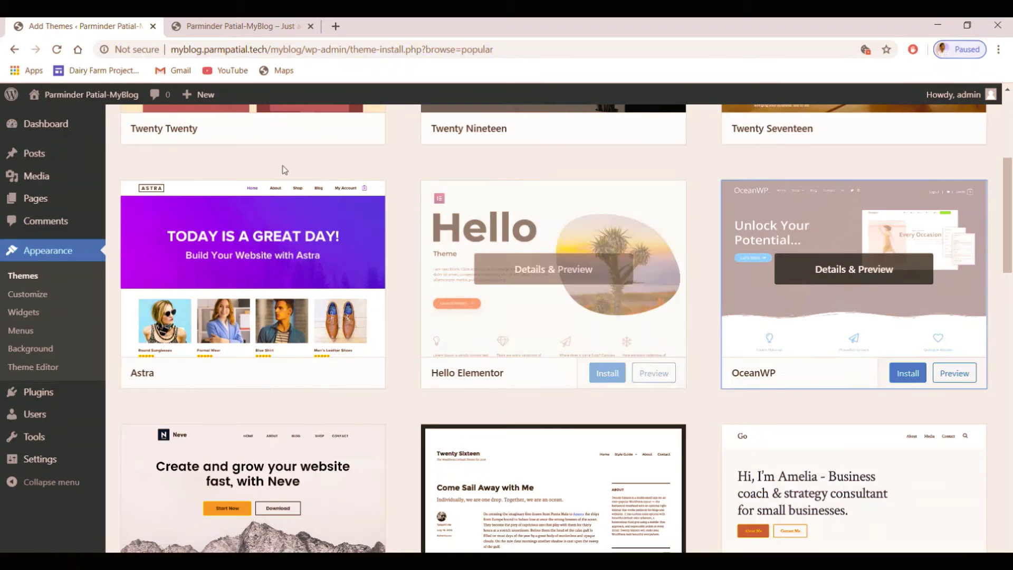
# Find the Sydney theme among the popular themes, look through its preview with the sample blog posts, and close the preview.
pyautogui.scroll(-9, 387, 292)
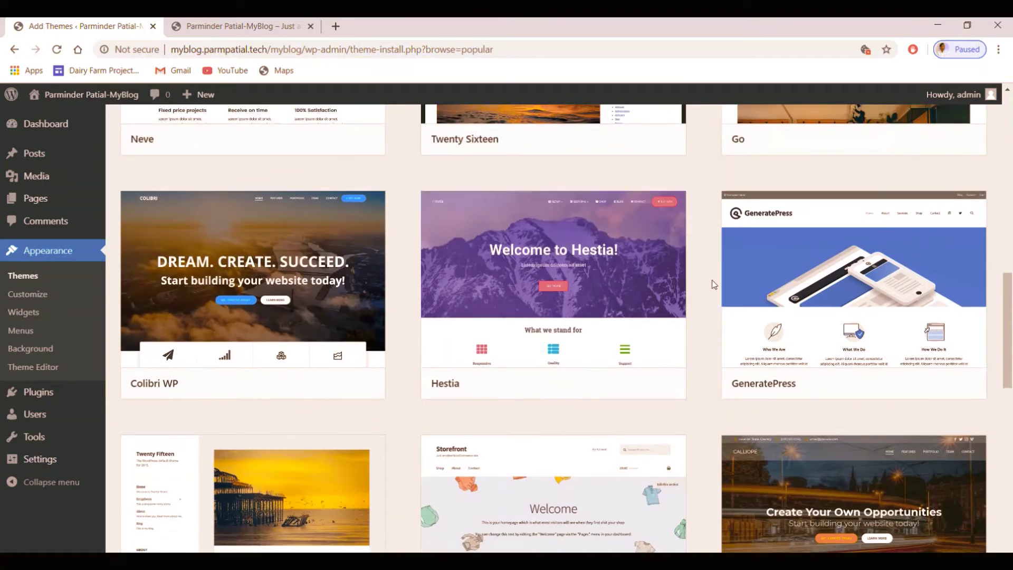
pyautogui.scroll(-3, 715, 284)
pyautogui.scroll(-4, 705, 287)
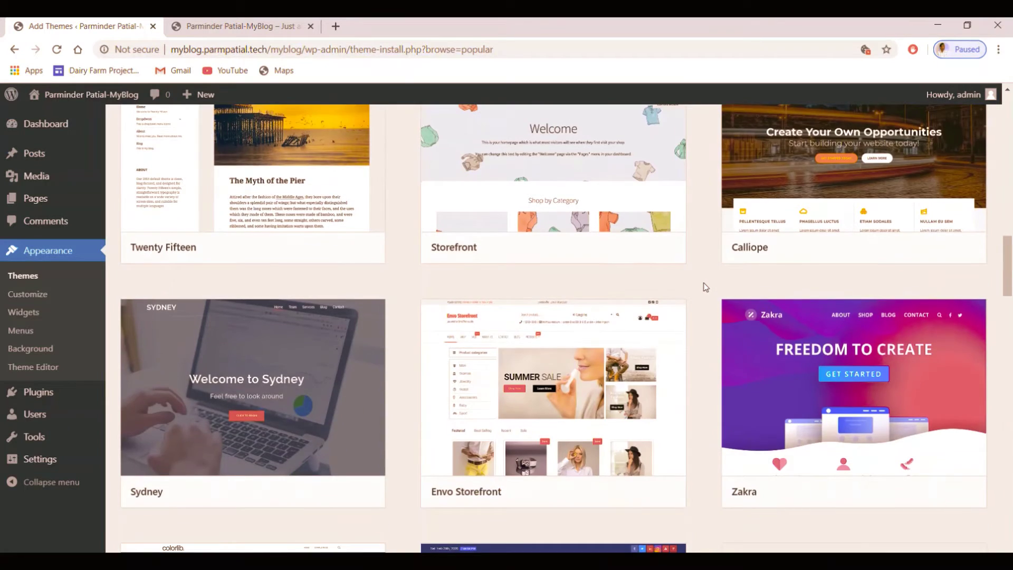
pyautogui.scroll(-3, 706, 287)
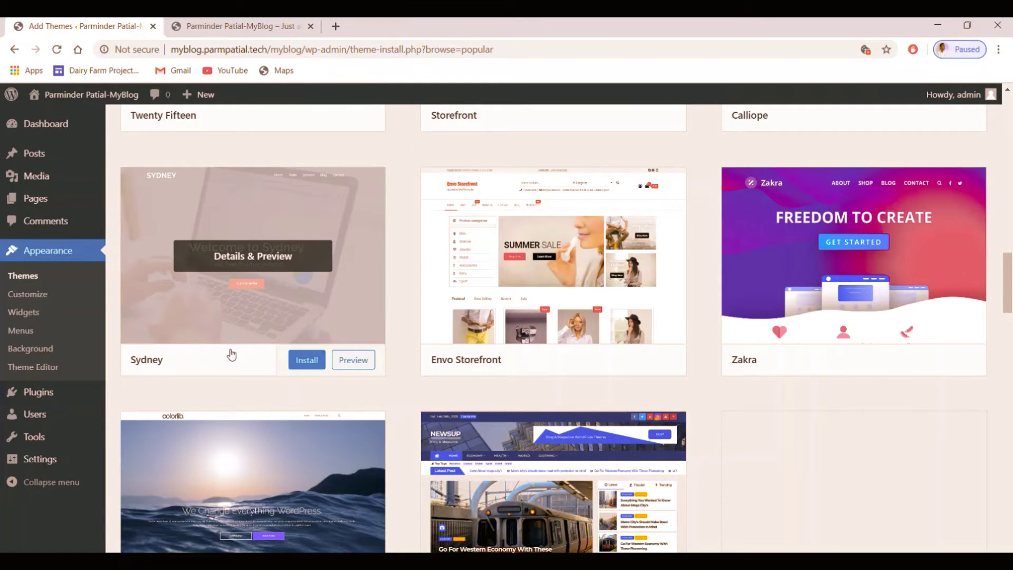
pyautogui.click(361, 361)
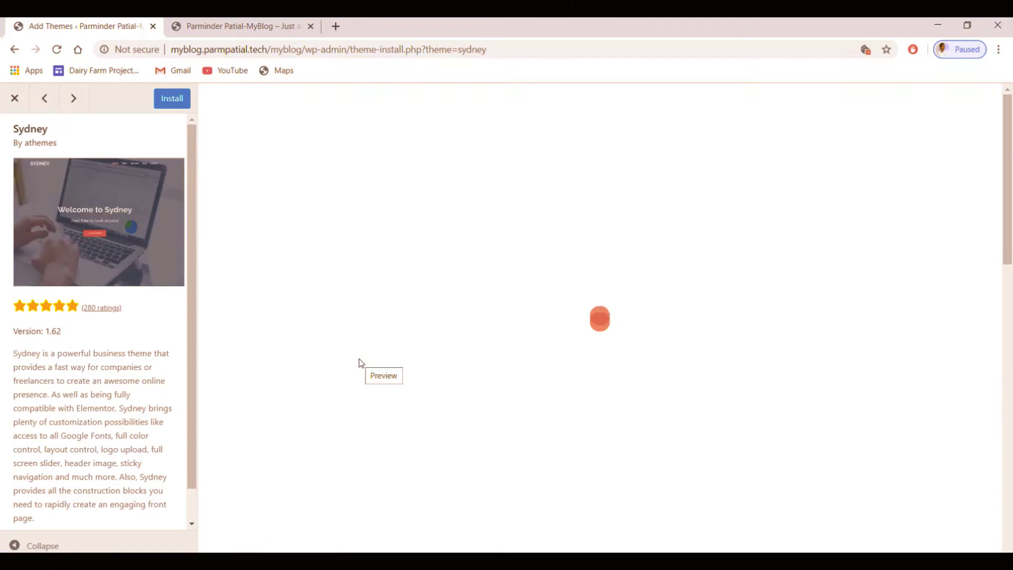
pyautogui.scroll(-8, 453, 274)
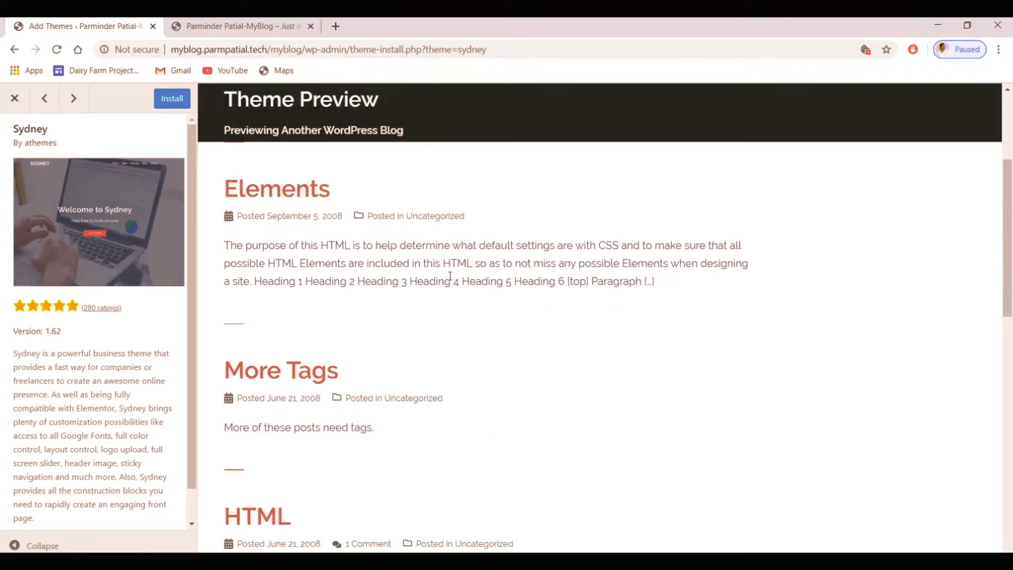
pyautogui.scroll(3, 443, 305)
pyautogui.scroll(5, 443, 304)
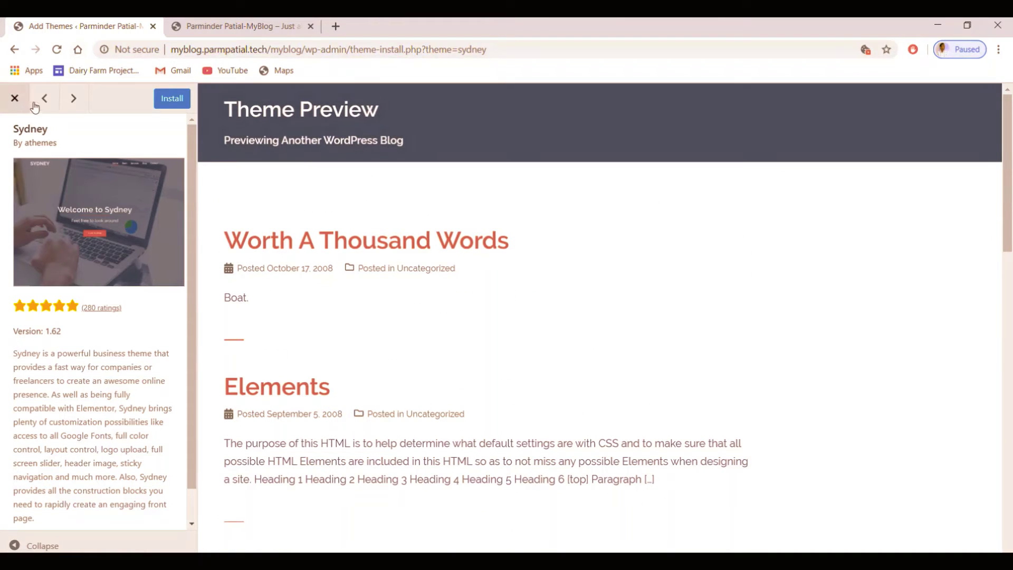
pyautogui.click(14, 98)
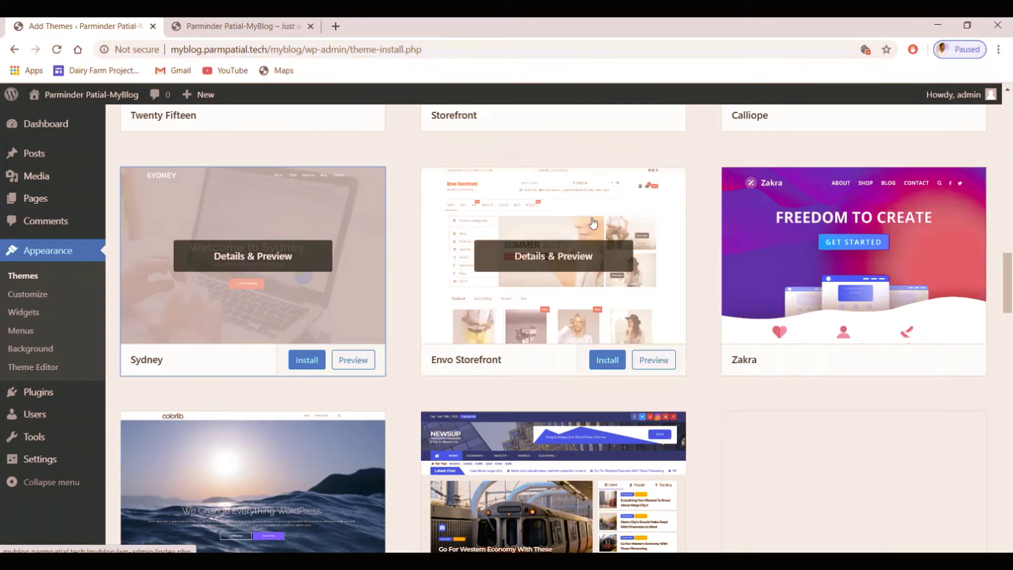
# Browse the full list of popular themes, from the installed Twenty themes down to entries such as Ashe, ColorMag and Twenty Eleven.
pyautogui.scroll(10, 475, 199)
pyautogui.scroll(5, 475, 199)
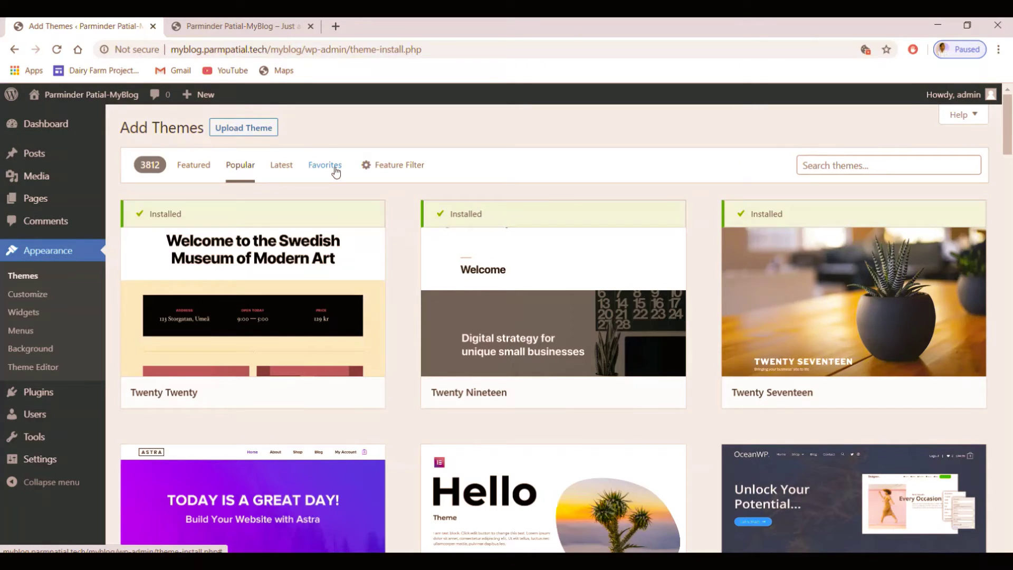
pyautogui.click(865, 166)
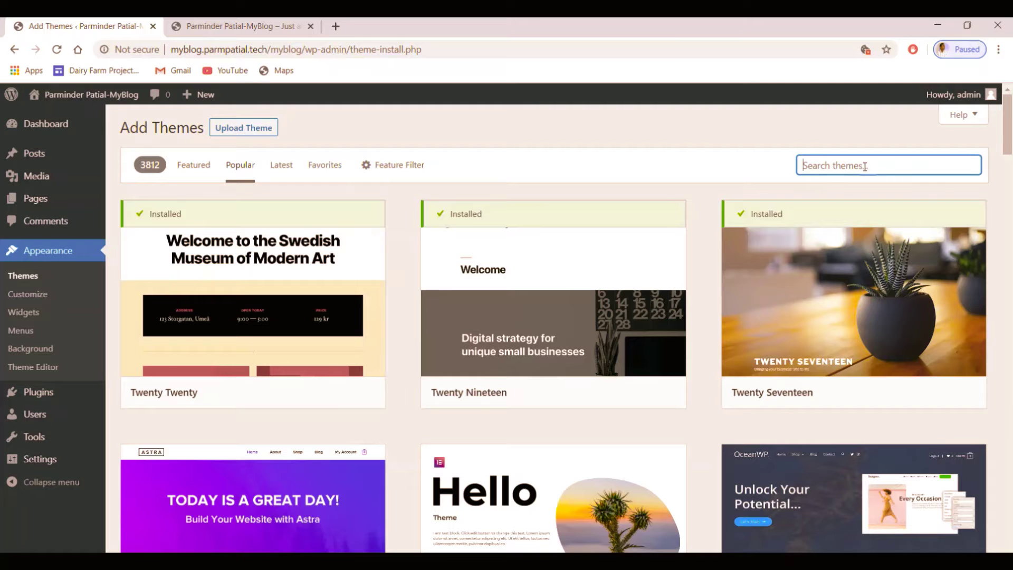
pyautogui.scroll(-13, 636, 211)
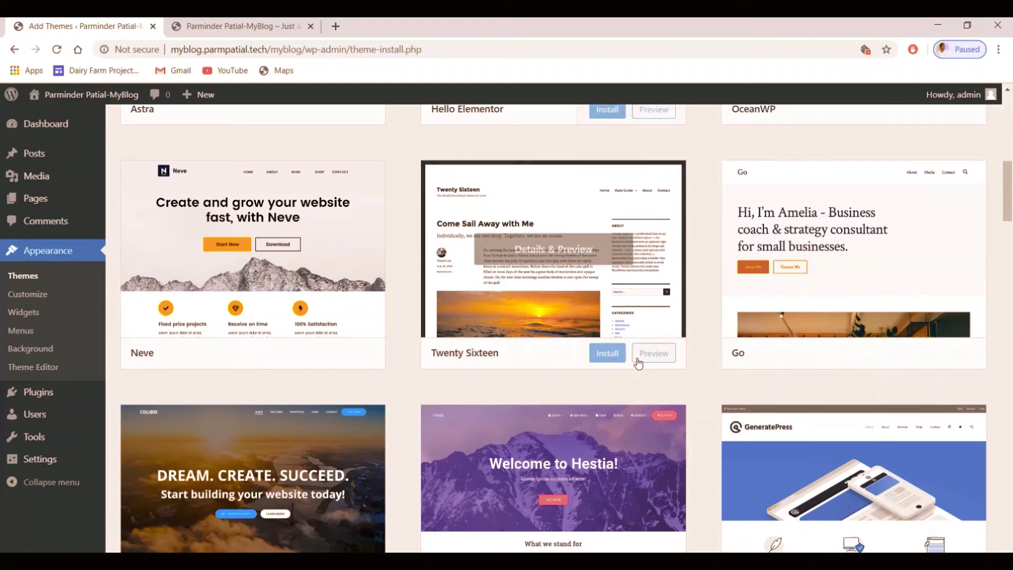
pyautogui.scroll(-9, 639, 364)
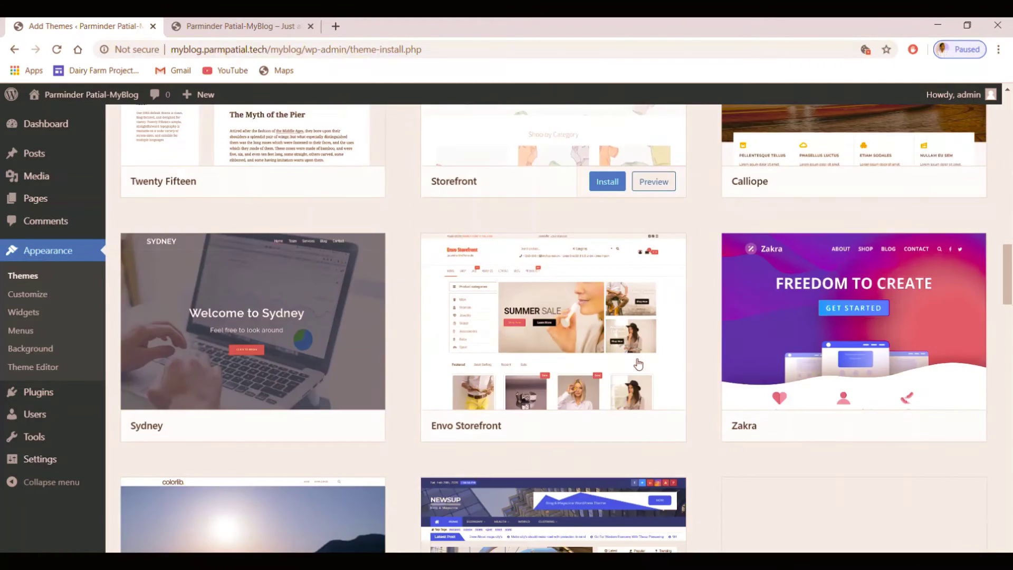
pyautogui.scroll(-4, 638, 364)
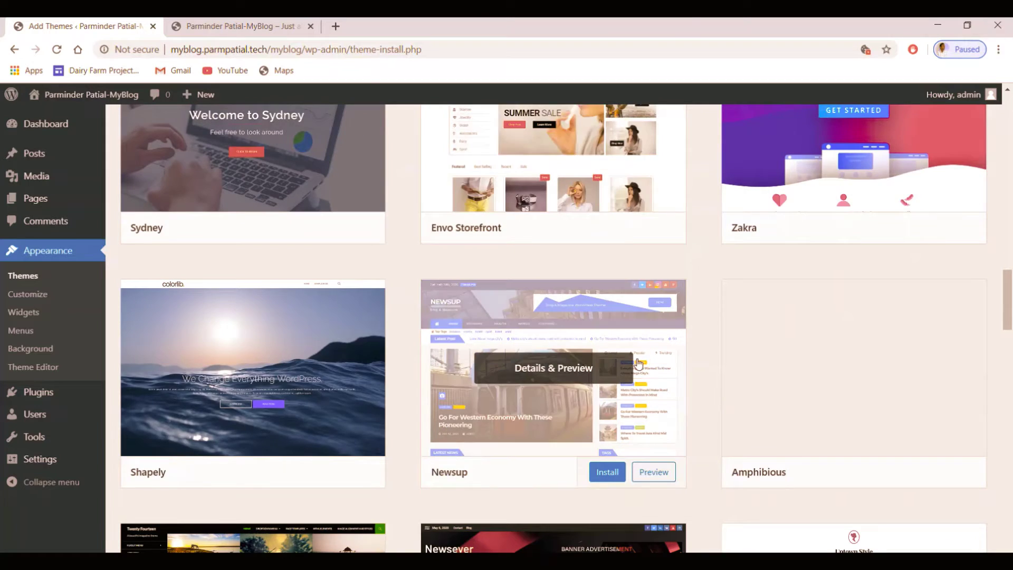
pyautogui.scroll(-13, 639, 363)
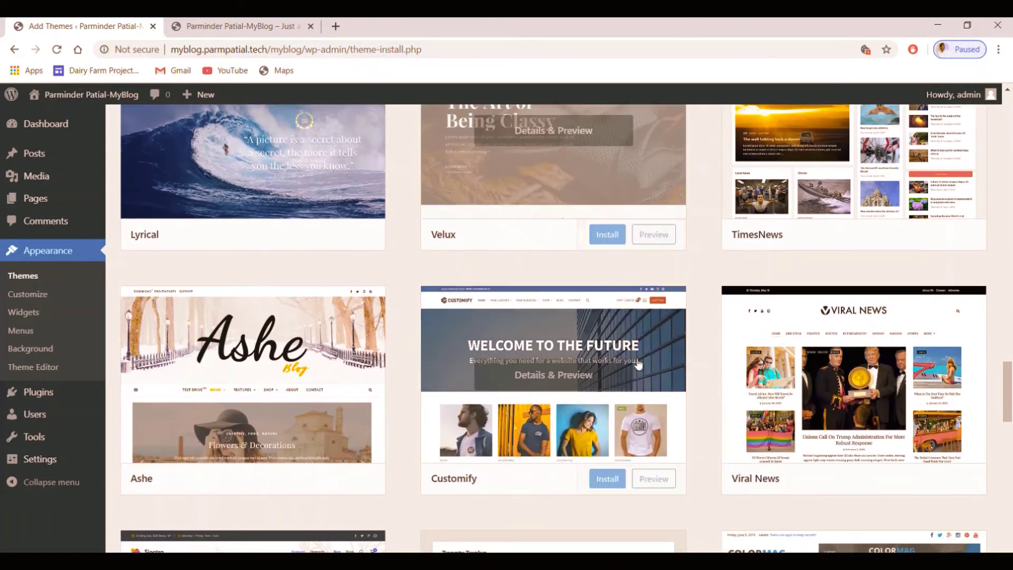
pyautogui.scroll(-9, 639, 364)
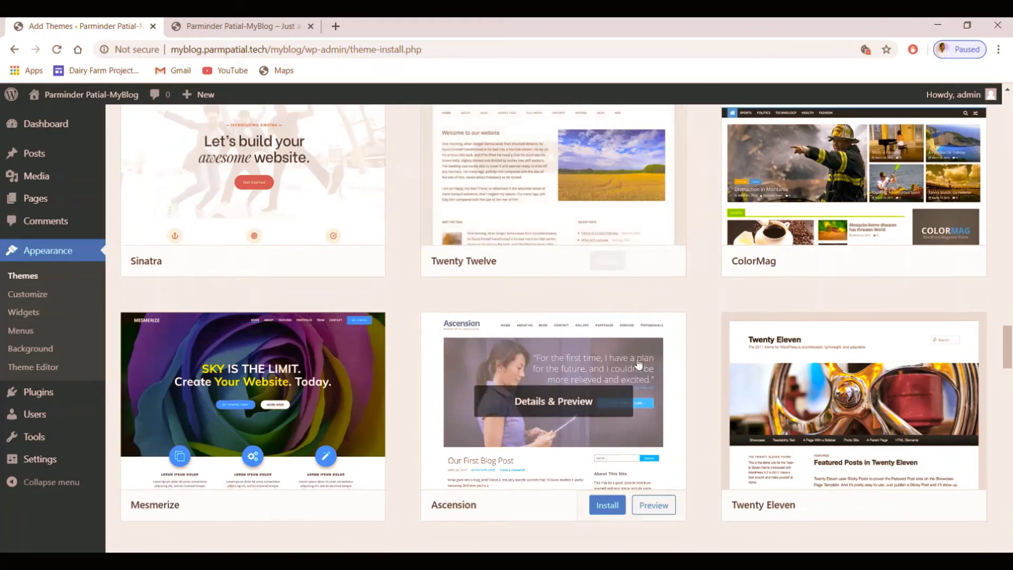
pyautogui.scroll(20, 638, 364)
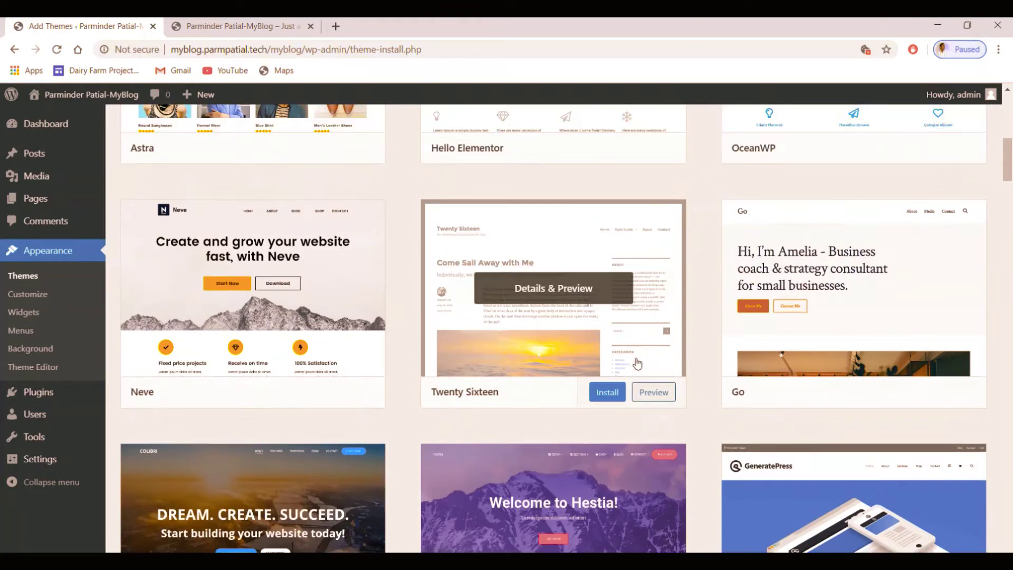
pyautogui.scroll(9, 638, 363)
# Search the available themes for "sydney".
pyautogui.click(838, 167)
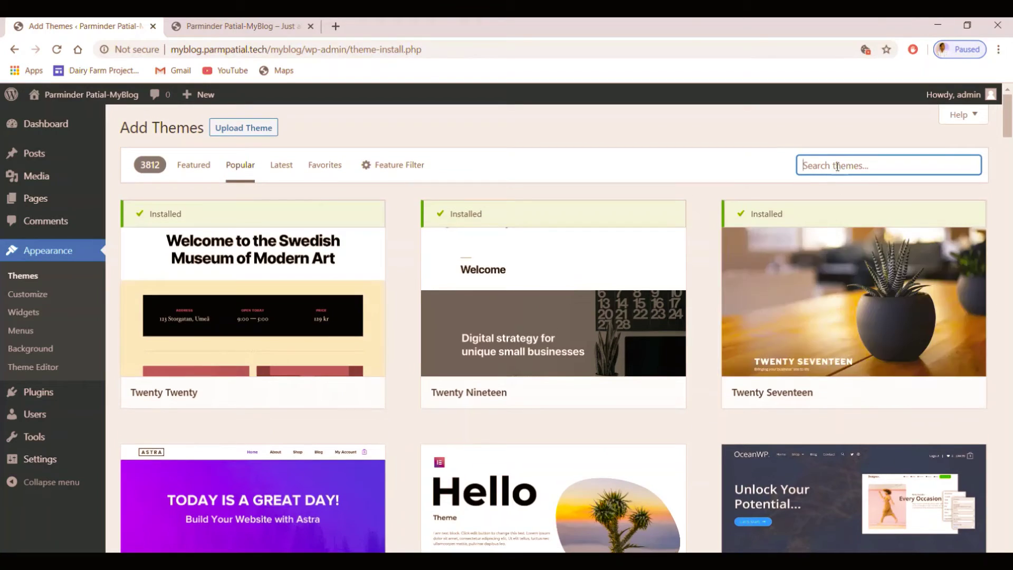
pyautogui.write('sy')
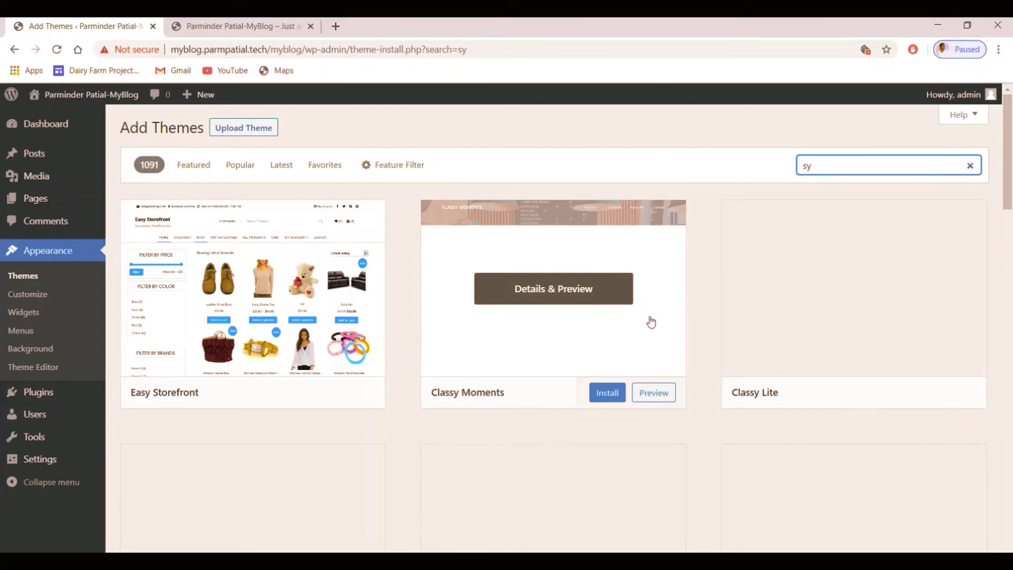
pyautogui.scroll(-4, 649, 316)
pyautogui.scroll(-4, 651, 310)
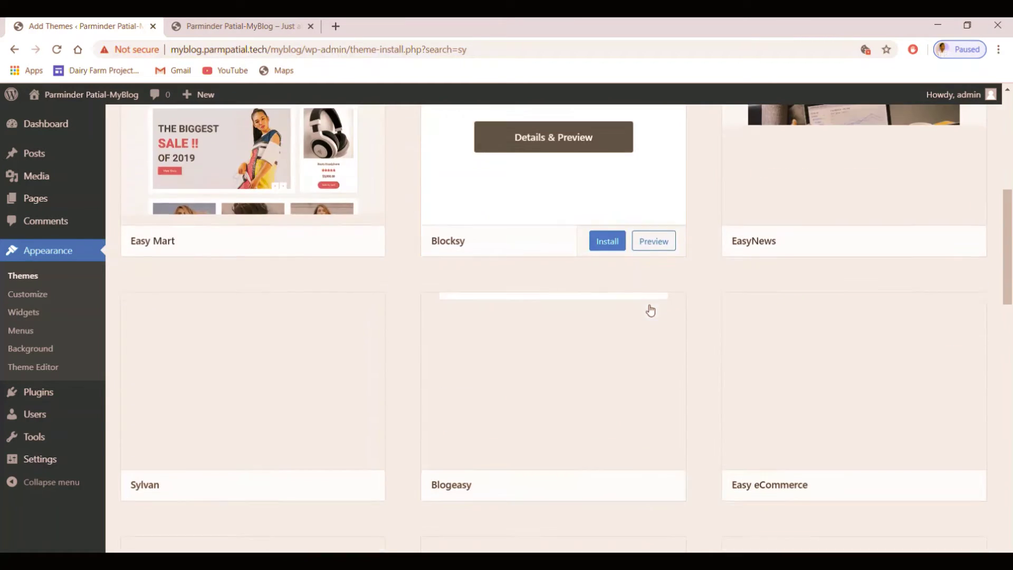
pyautogui.scroll(-3, 650, 306)
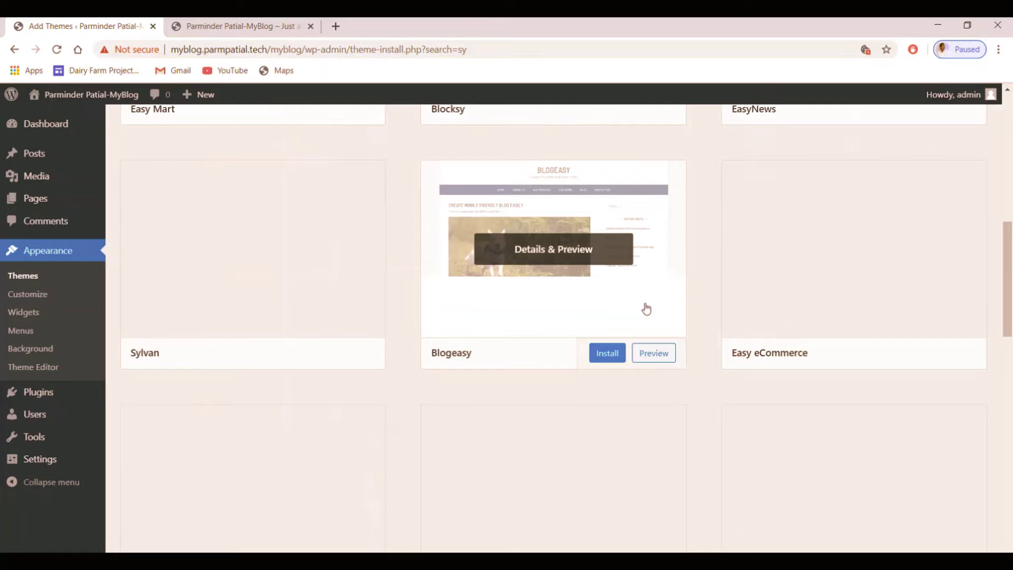
pyautogui.scroll(10, 645, 309)
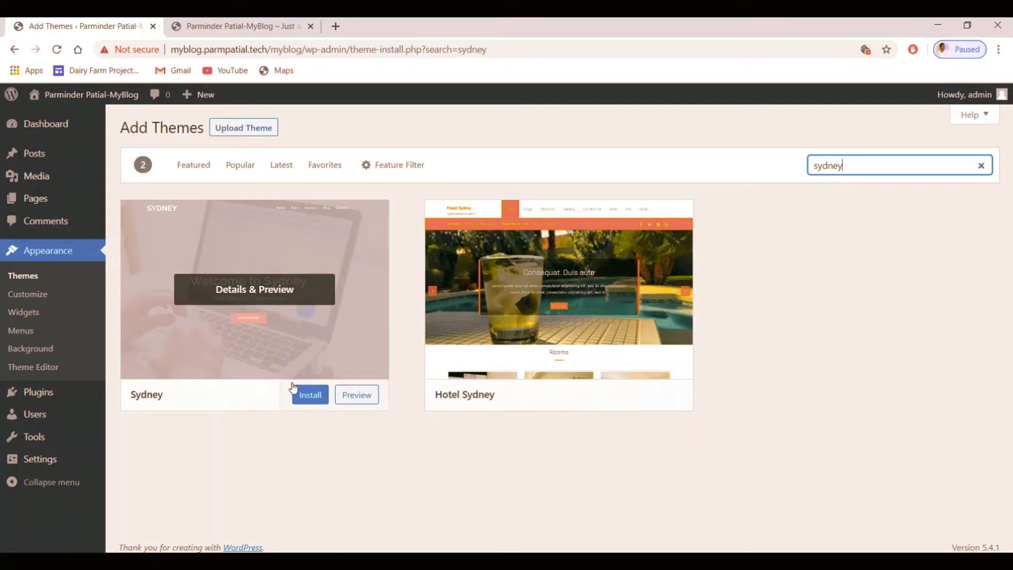
# Install the Sydney theme and activate it on the site.
pyautogui.click(311, 401)
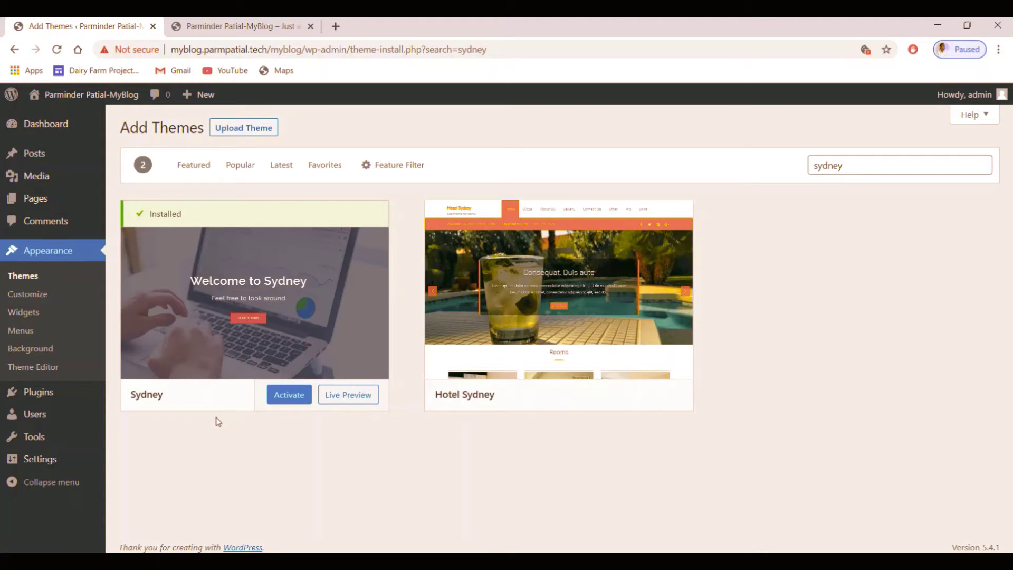
pyautogui.click(285, 401)
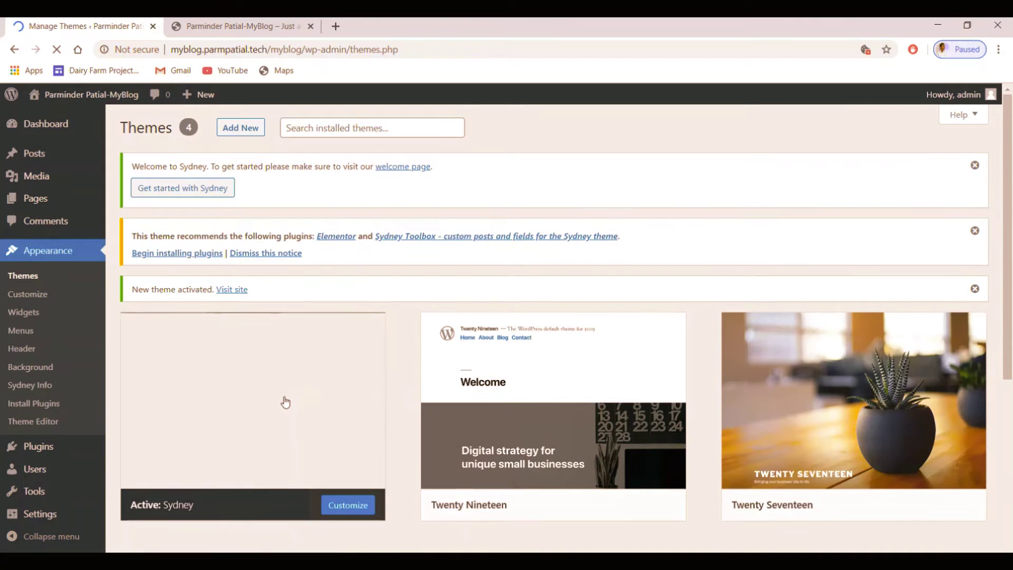
# Review the installed themes on the Themes page, checking which one is active and which actions the others offer.
pyautogui.scroll(-5, 351, 370)
pyautogui.scroll(4, 340, 350)
pyautogui.scroll(-3, 338, 350)
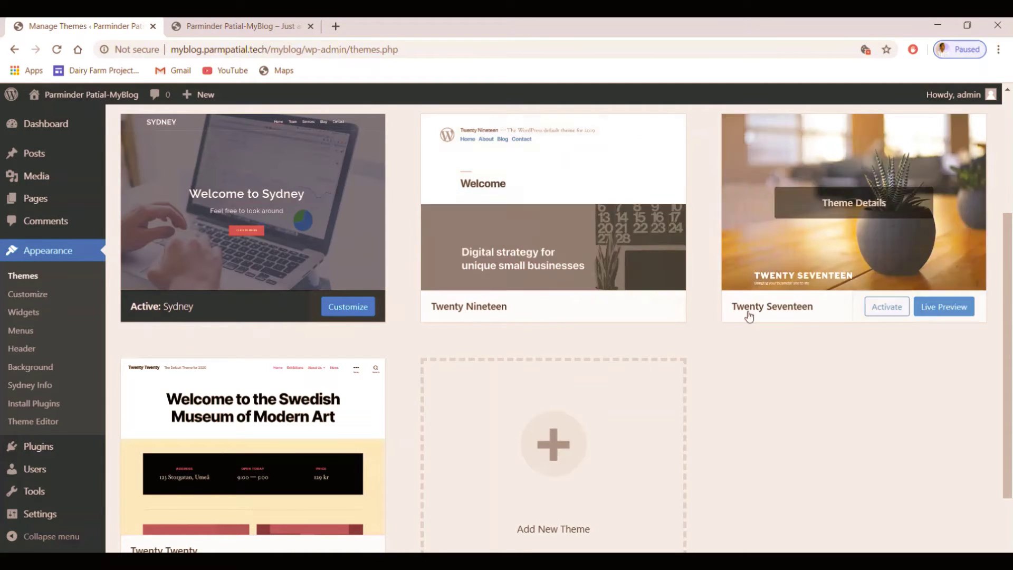
pyautogui.scroll(-2, 323, 426)
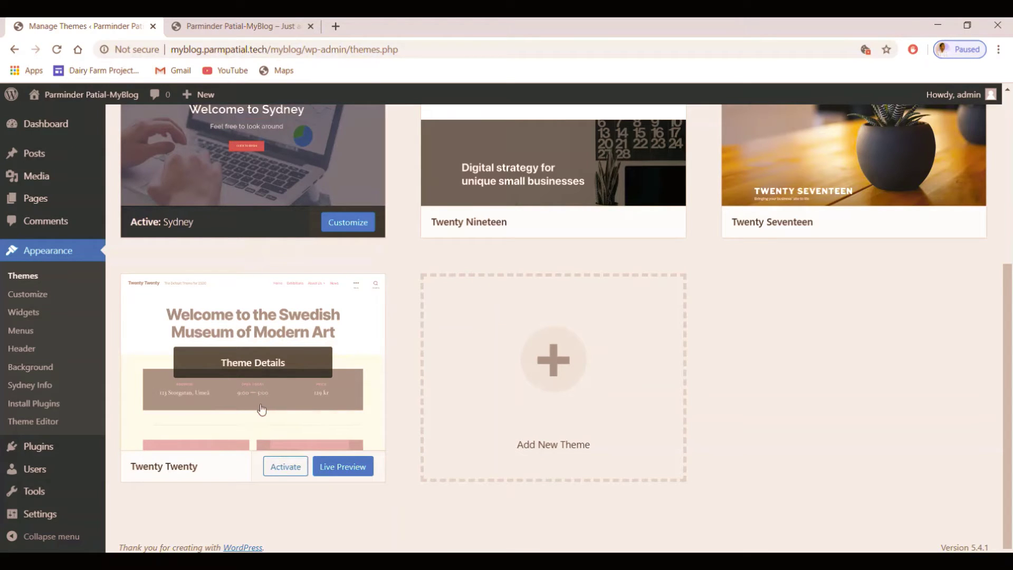
pyautogui.scroll(4, 254, 369)
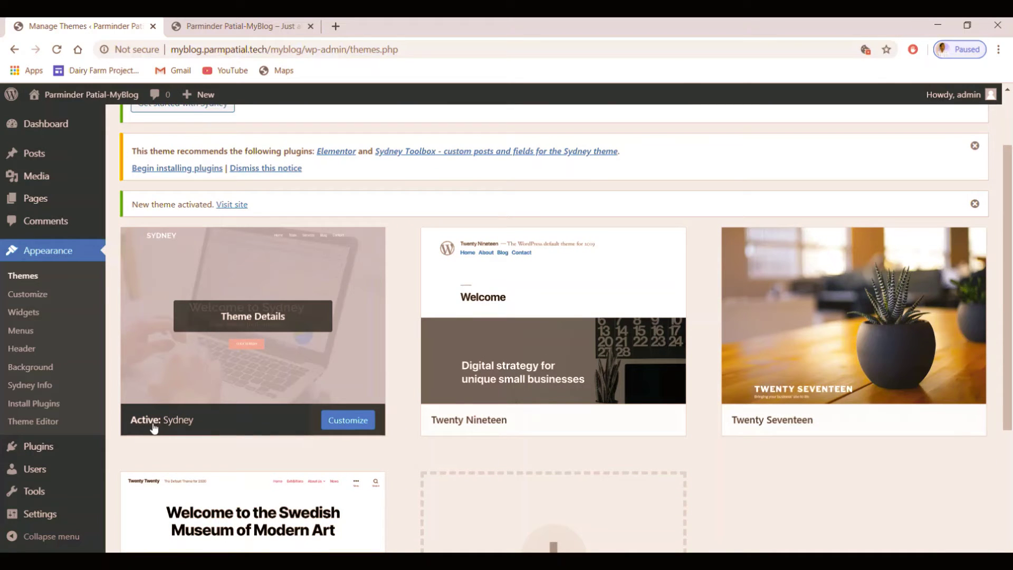
pyautogui.scroll(-4, 150, 428)
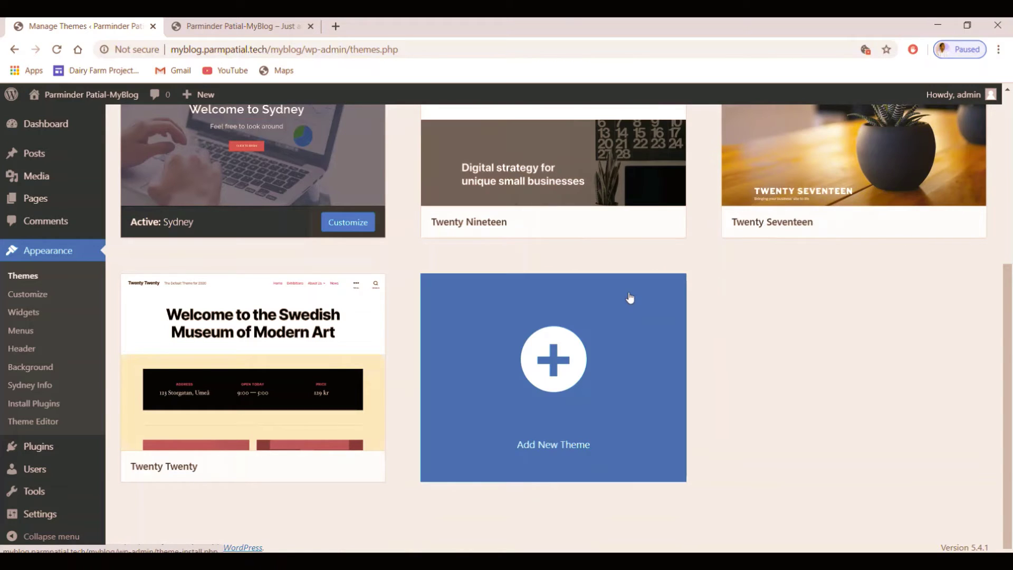
pyautogui.scroll(4, 818, 298)
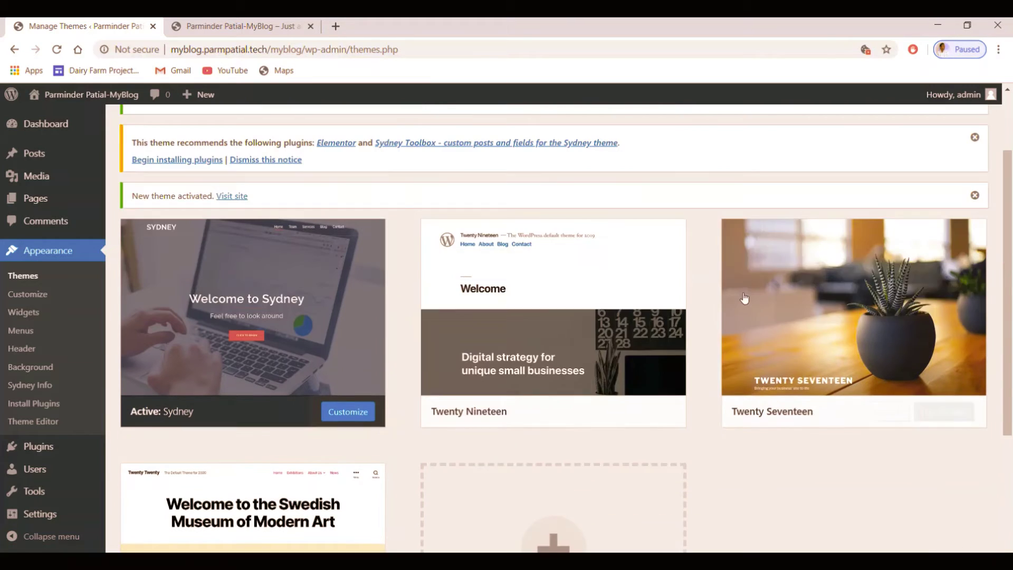
pyautogui.scroll(-1, 561, 315)
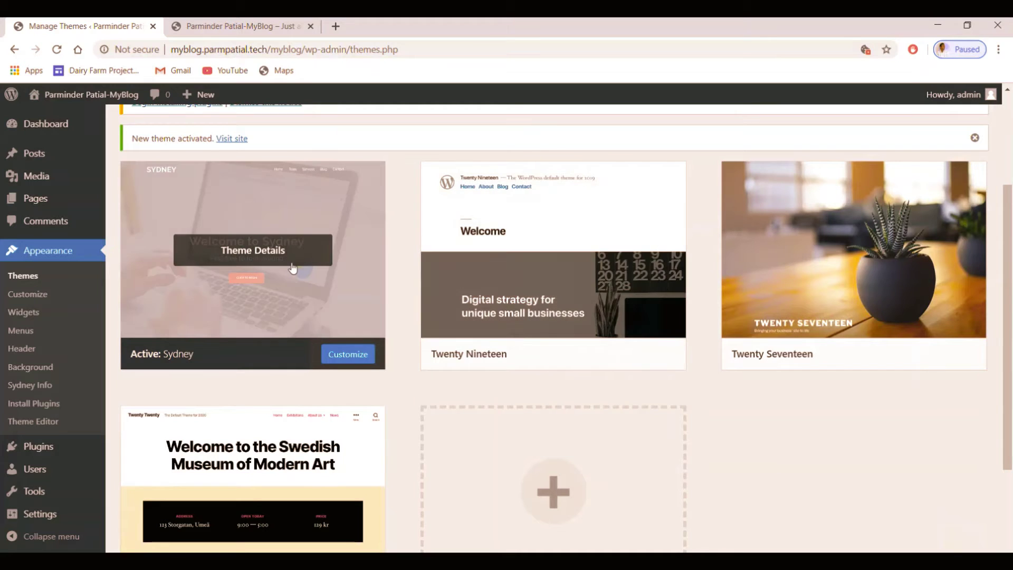
pyautogui.scroll(-2, 280, 274)
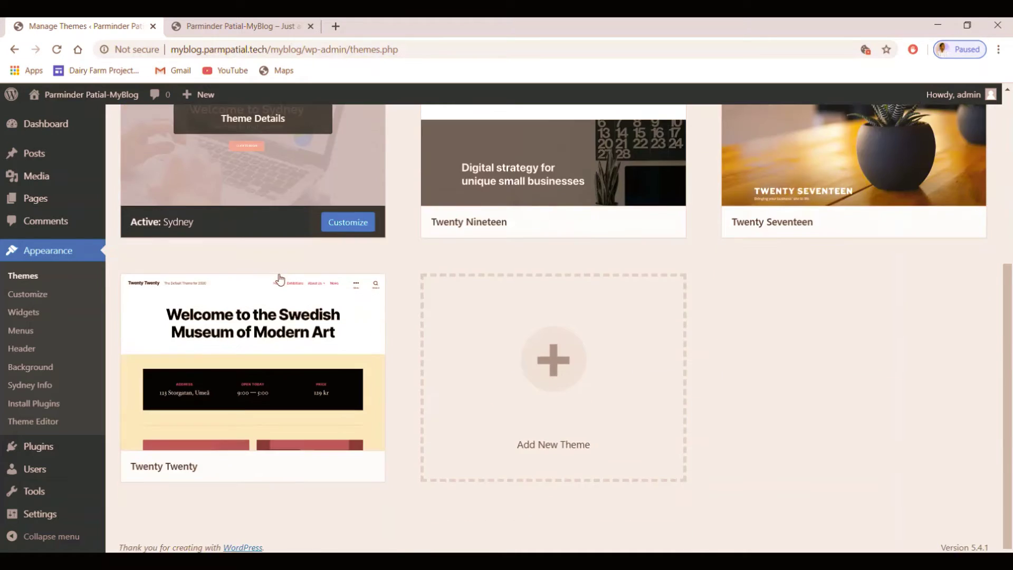
pyautogui.scroll(1, 245, 396)
pyautogui.scroll(4, 244, 399)
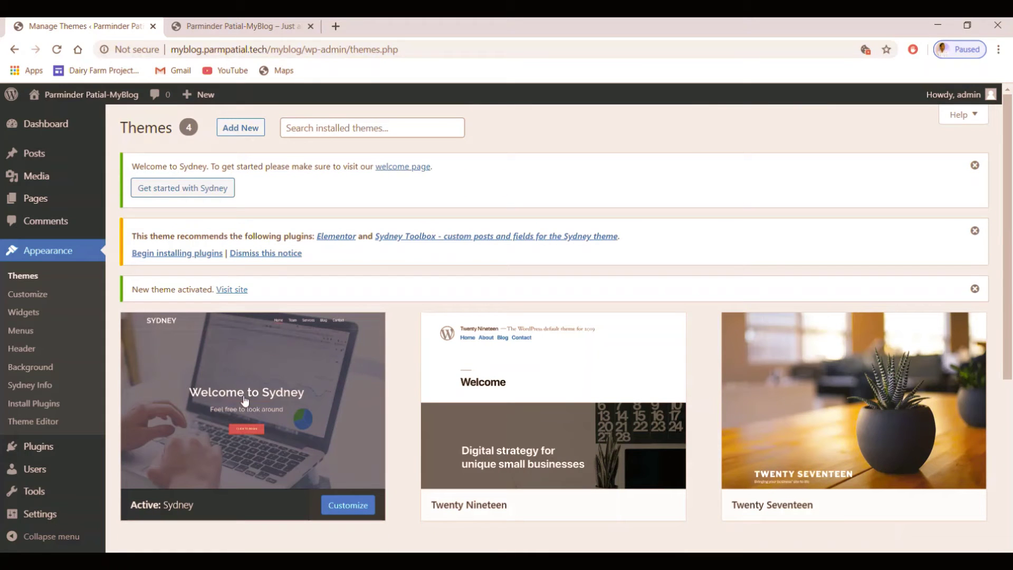
pyautogui.moveTo(244, 402)
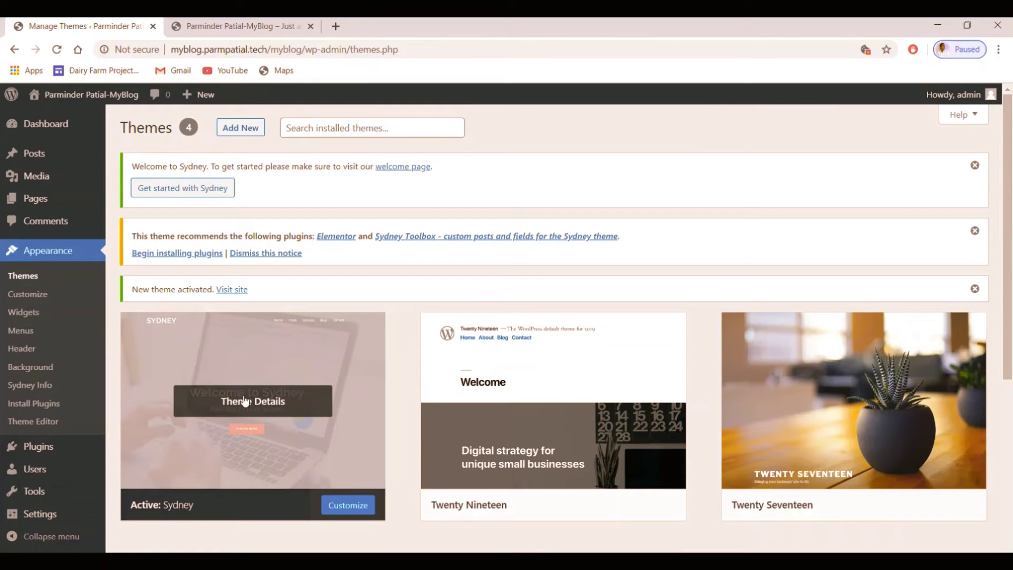
pyautogui.moveTo(569, 420)
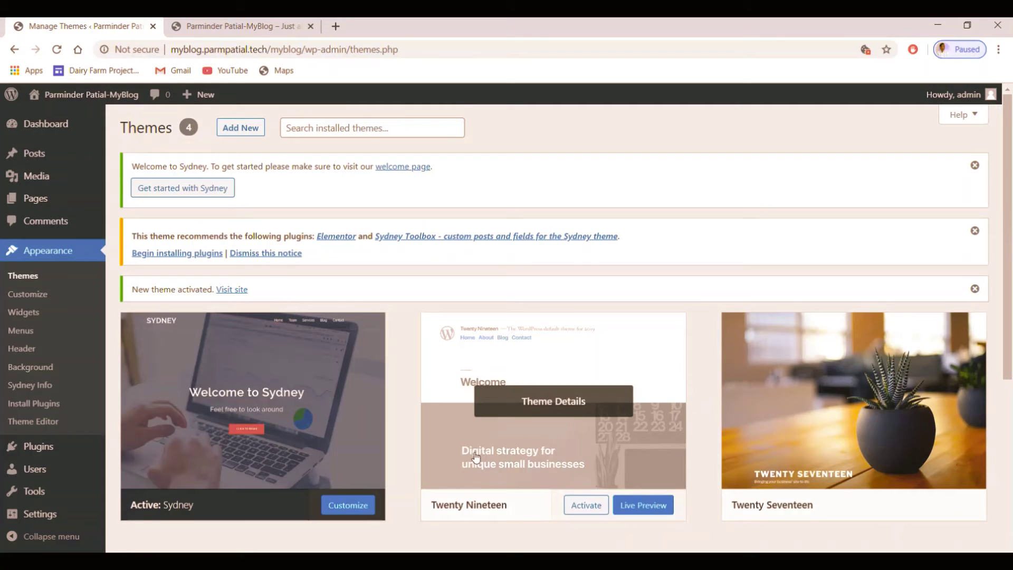
# Go to the page for adding new themes and dismiss the recommended-plugins and Sydney welcome notices.
pyautogui.scroll(-1, 481, 416)
pyautogui.scroll(-5, 482, 416)
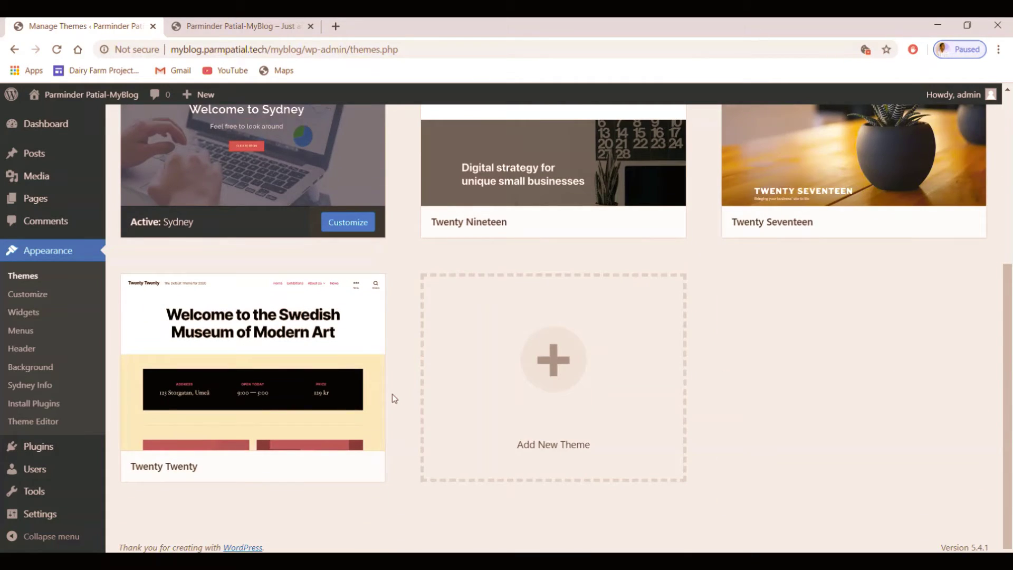
pyautogui.scroll(5, 392, 394)
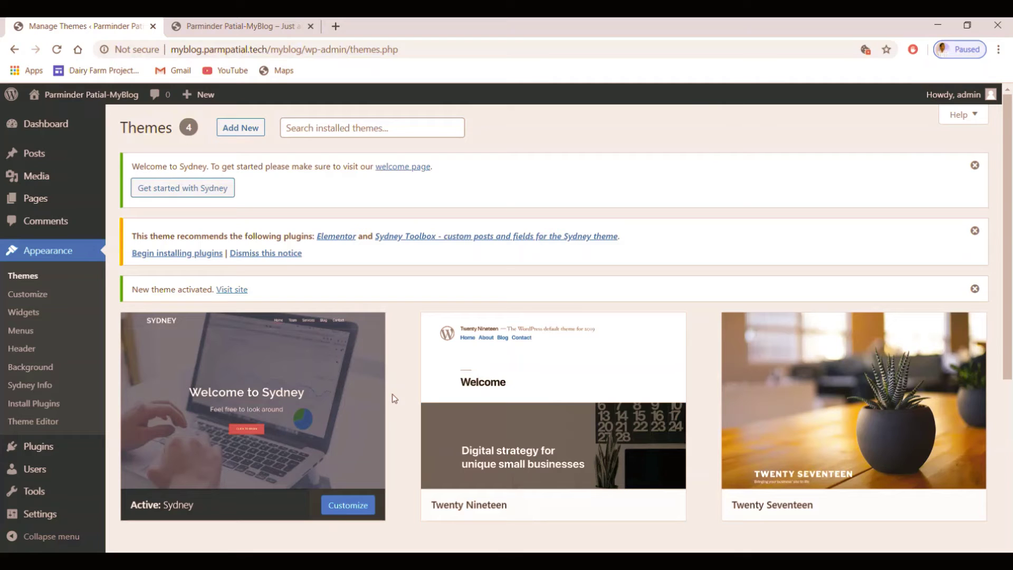
pyautogui.moveTo(334, 387)
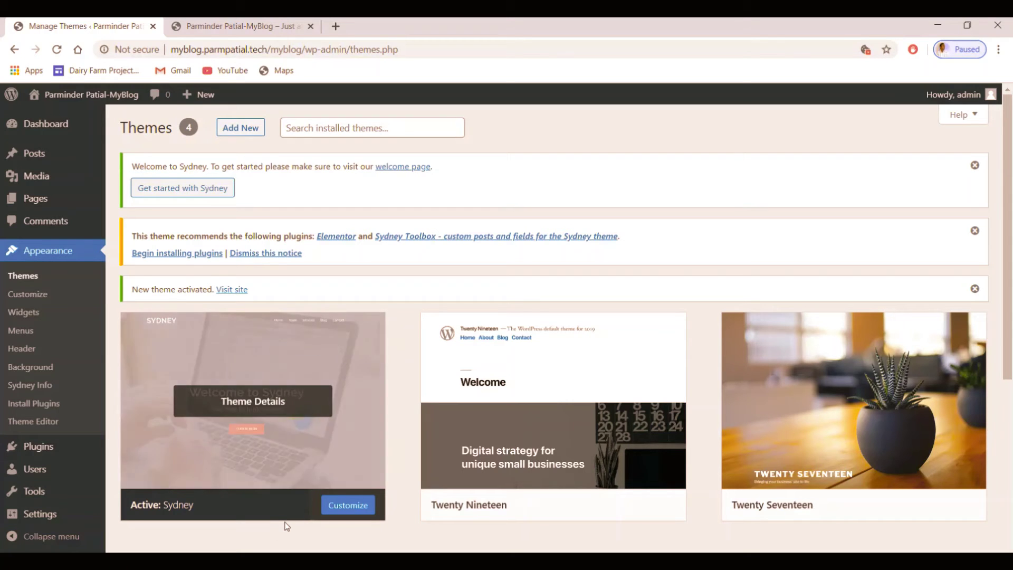
pyautogui.moveTo(306, 373)
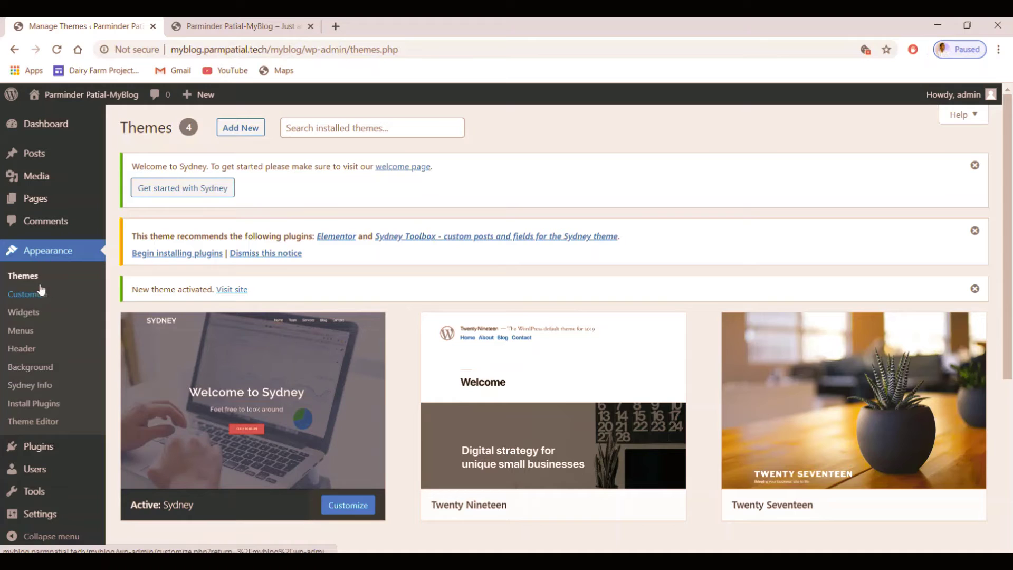
pyautogui.click(247, 132)
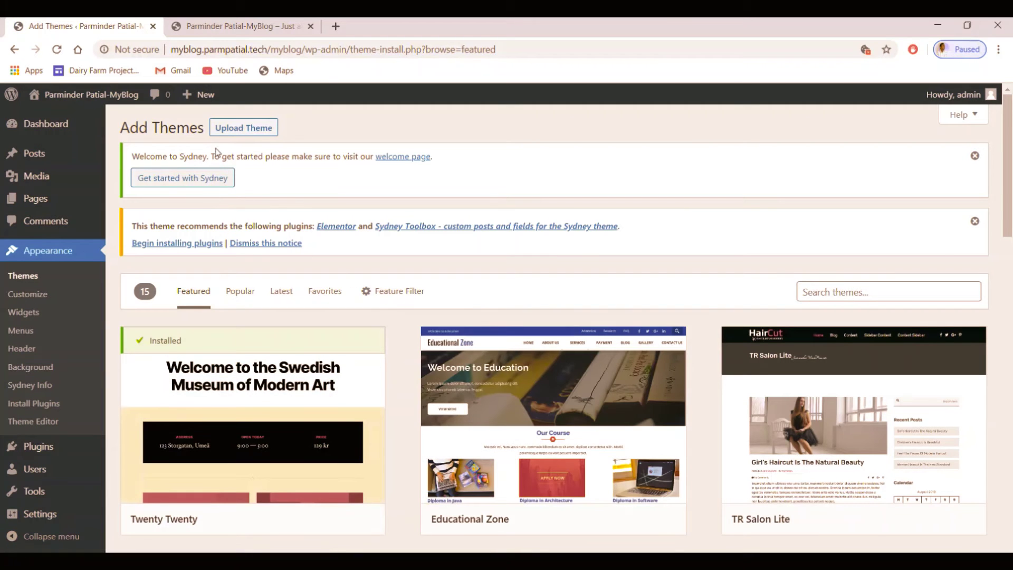
pyautogui.click(239, 129)
pyautogui.click(974, 221)
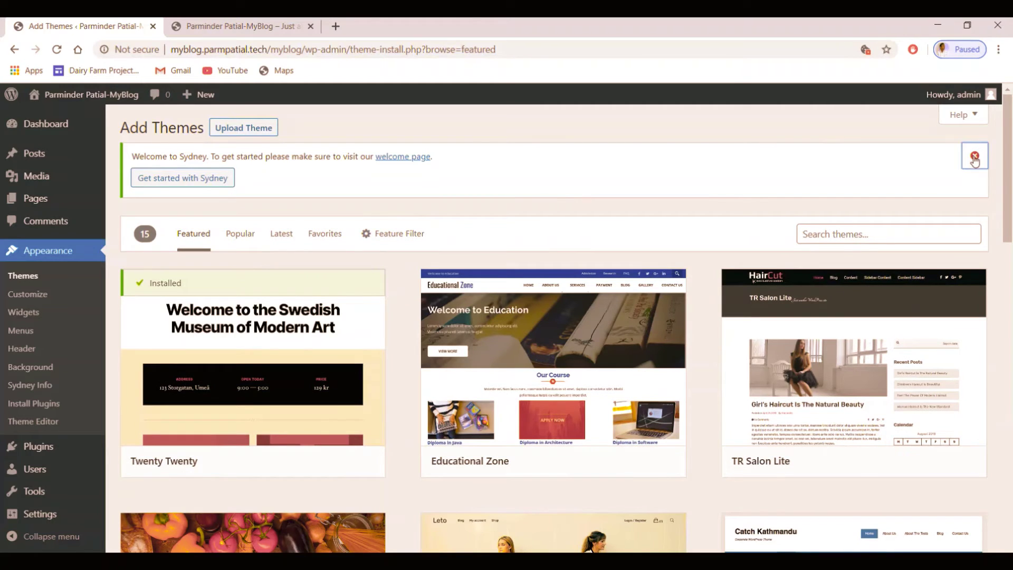
pyautogui.click(975, 157)
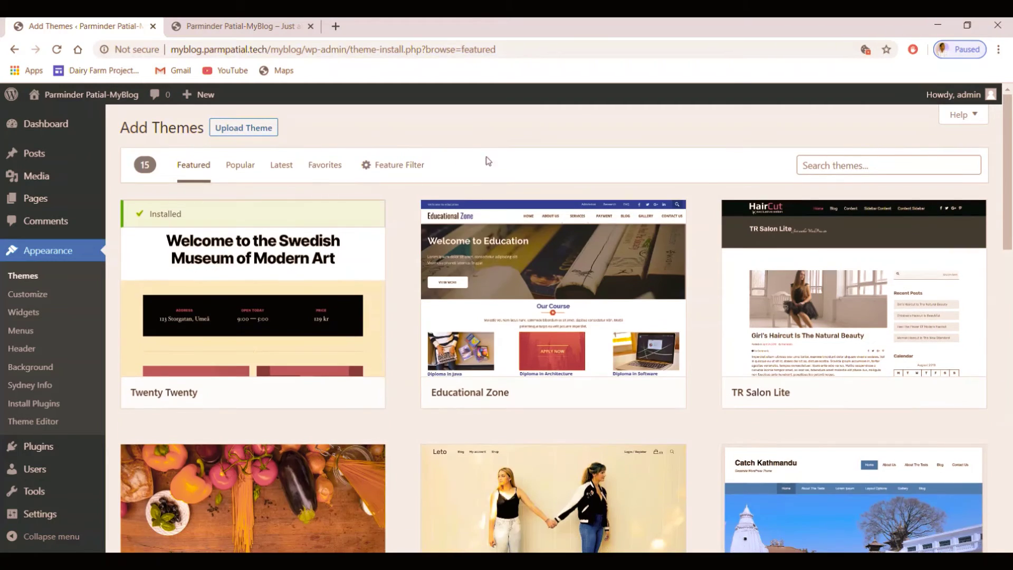
# Browse the featured themes available for installation, such as Twenty Twenty, Educational Zone, Satori, Leto and Catch Kathmandu.
pyautogui.click(250, 134)
pyautogui.scroll(-8, 231, 362)
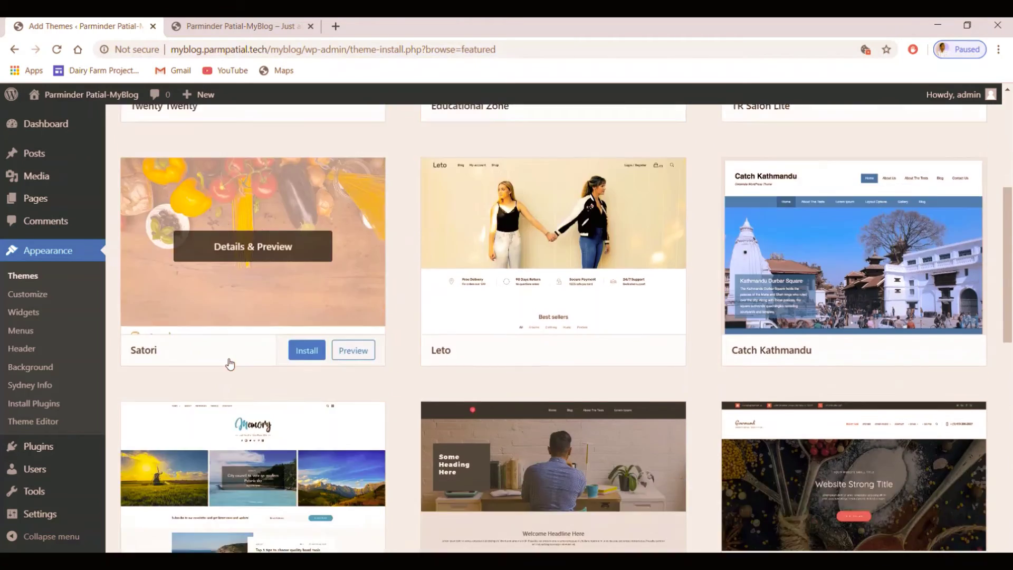
pyautogui.scroll(-3, 230, 363)
pyautogui.scroll(10, 227, 362)
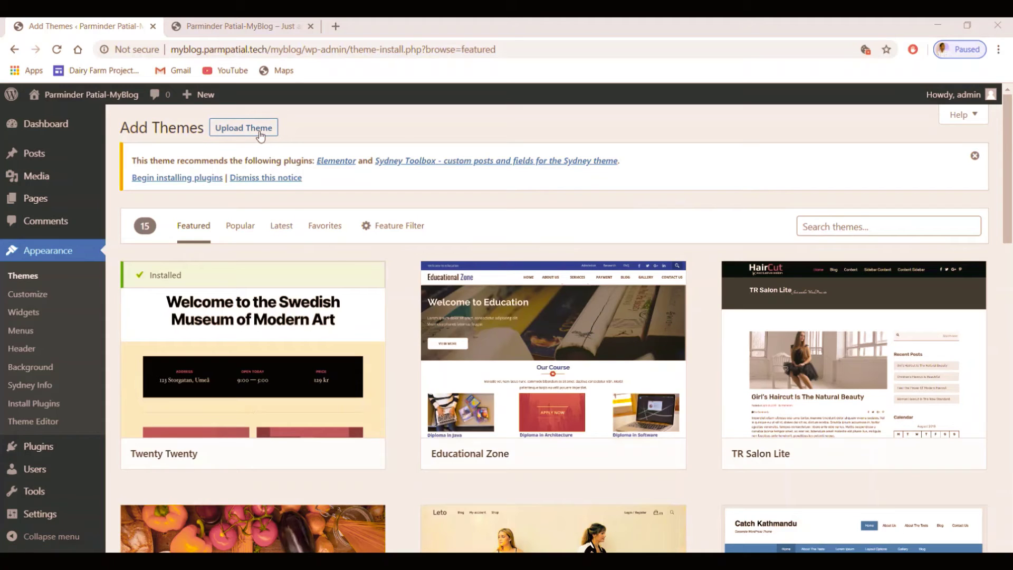
pyautogui.moveTo(290, 272)
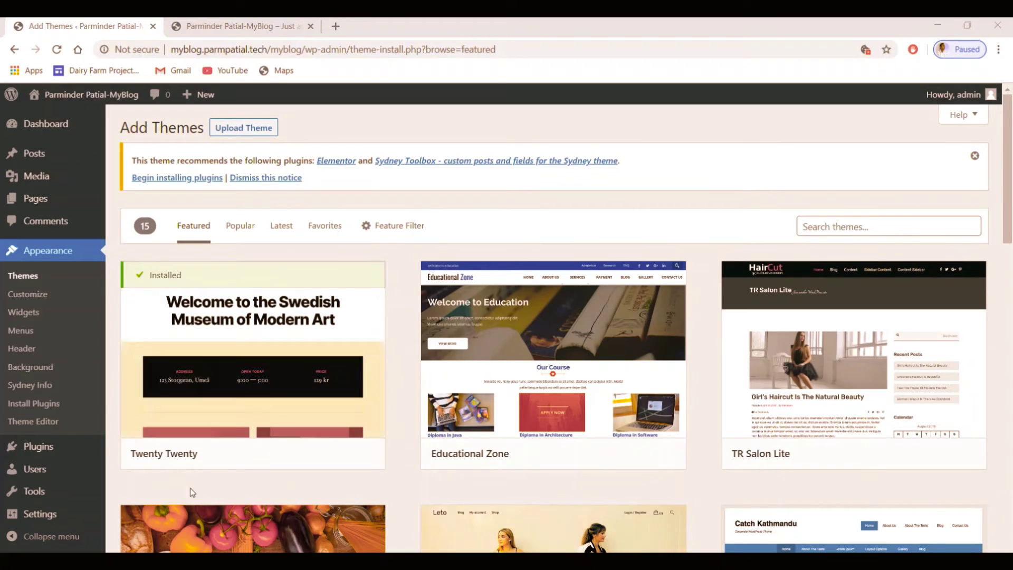
pyautogui.scroll(-3, 219, 348)
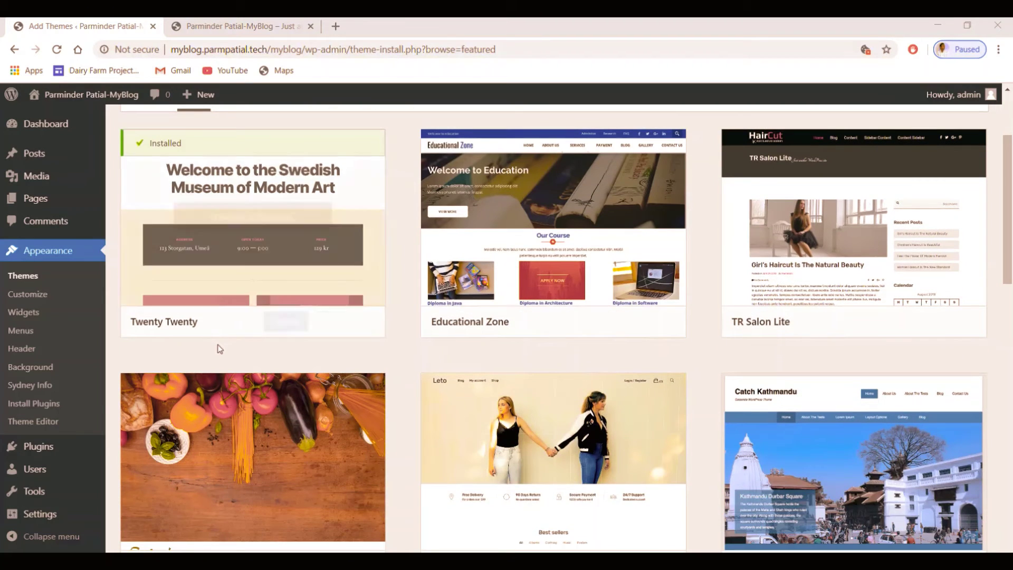
pyautogui.scroll(3, 220, 346)
pyautogui.scroll(-1, 290, 329)
pyautogui.scroll(-3, 290, 328)
pyautogui.scroll(4, 253, 370)
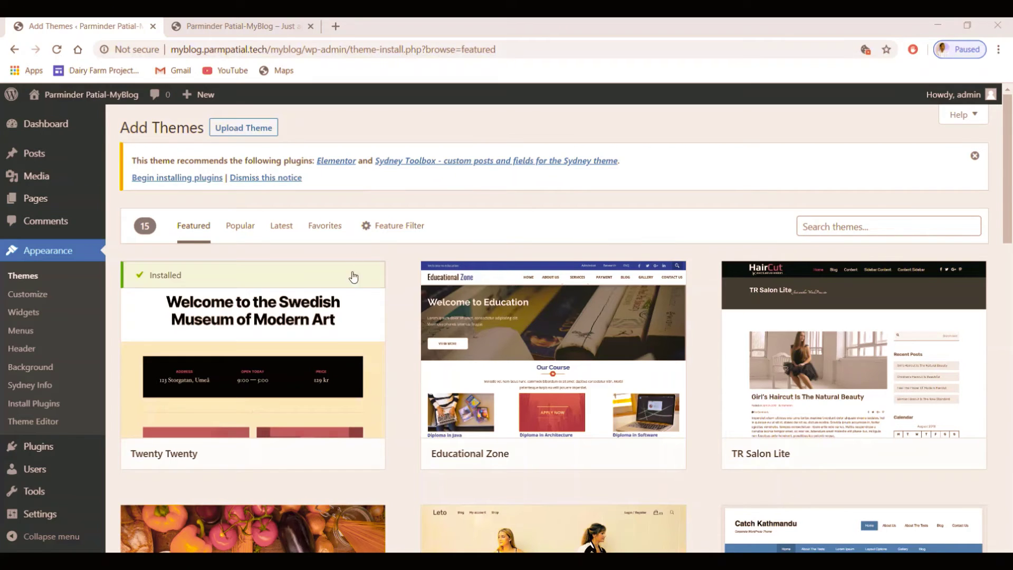
pyautogui.scroll(-2, 338, 291)
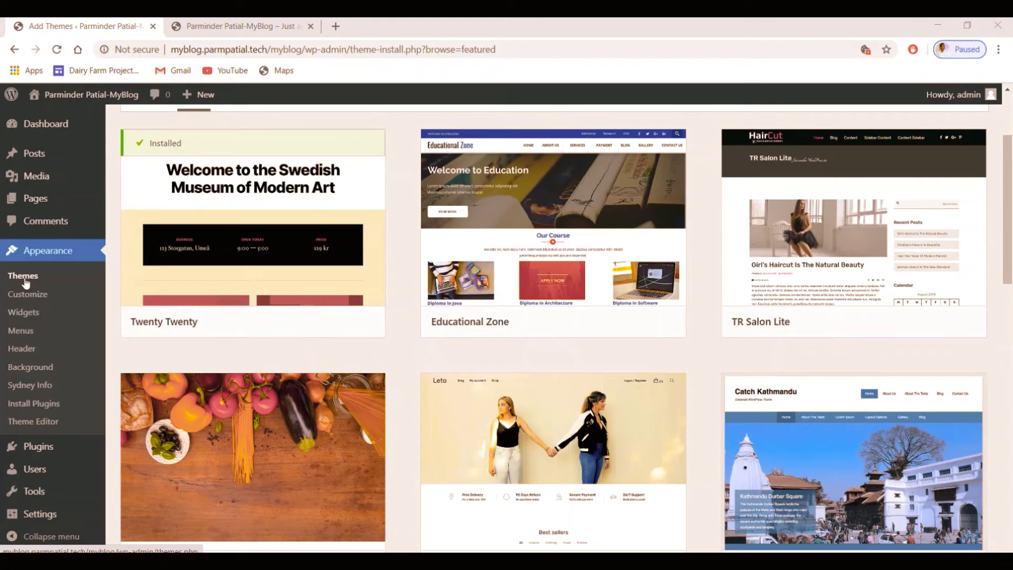
# Return to the installed themes and activate Twenty Twenty in place of Sydney.
pyautogui.click(24, 281)
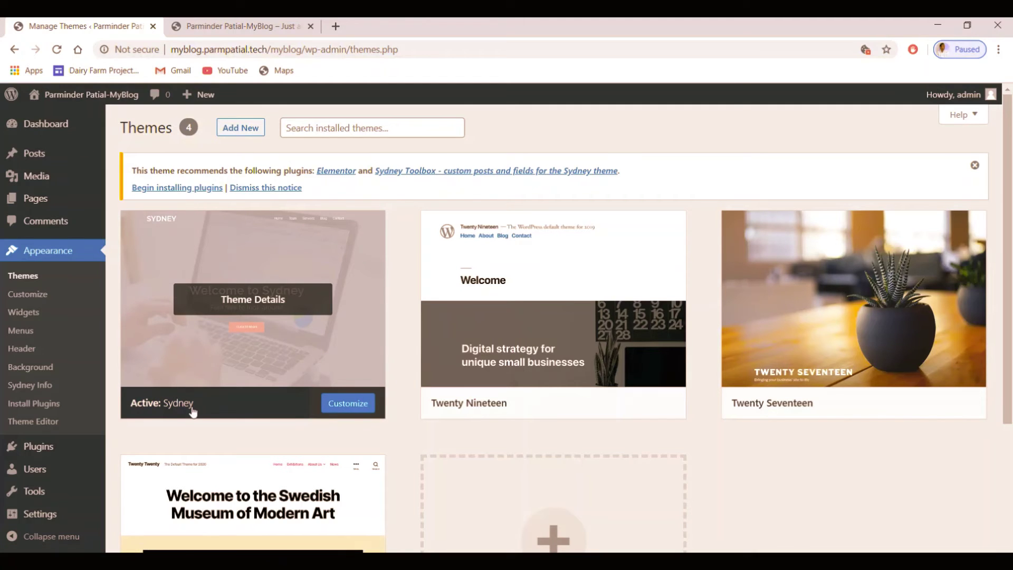
pyautogui.scroll(-3, 475, 403)
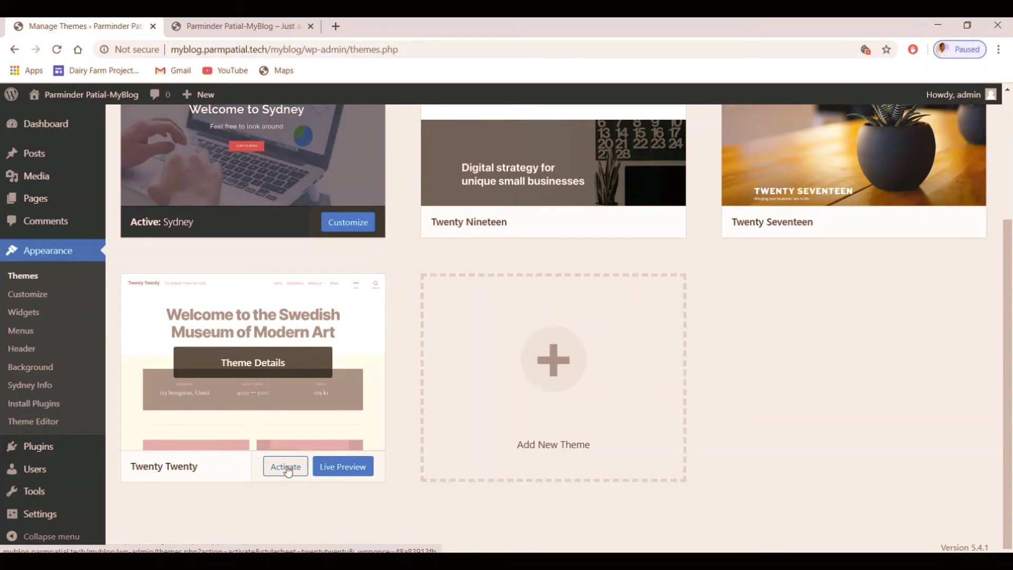
pyautogui.click(288, 471)
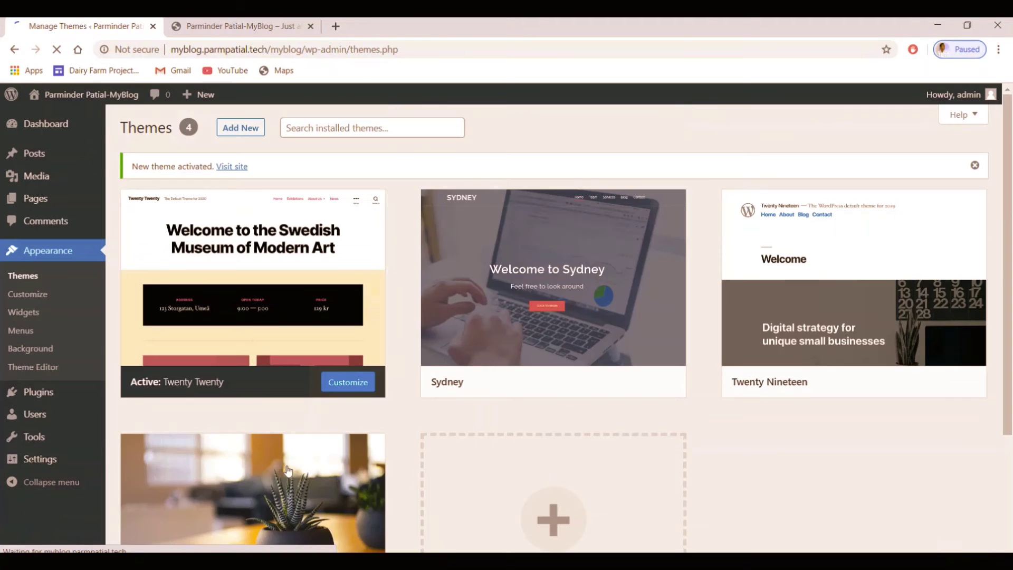
pyautogui.scroll(-3, 301, 297)
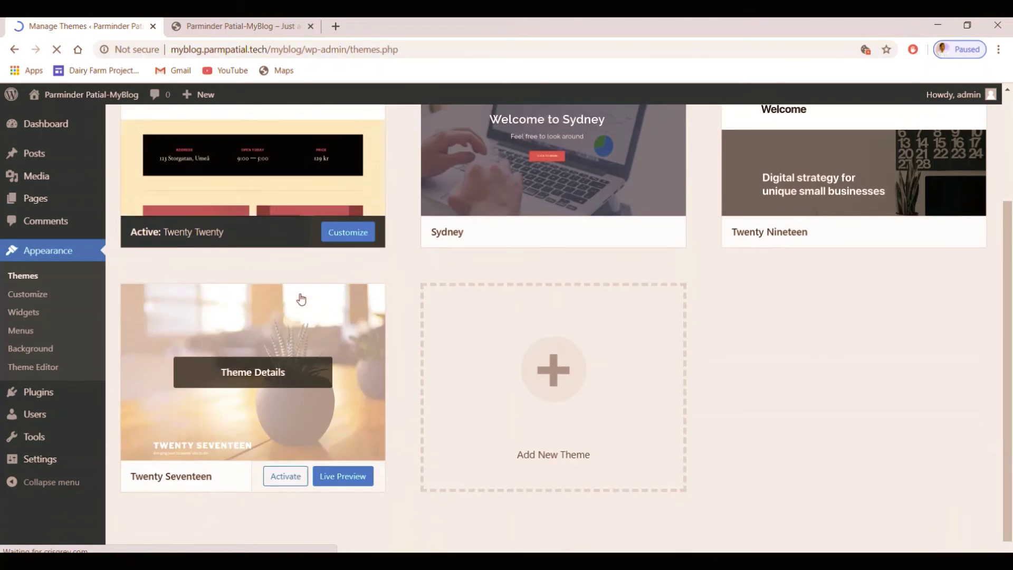
pyautogui.scroll(3, 301, 297)
pyautogui.scroll(-3, 298, 297)
pyautogui.scroll(3, 299, 297)
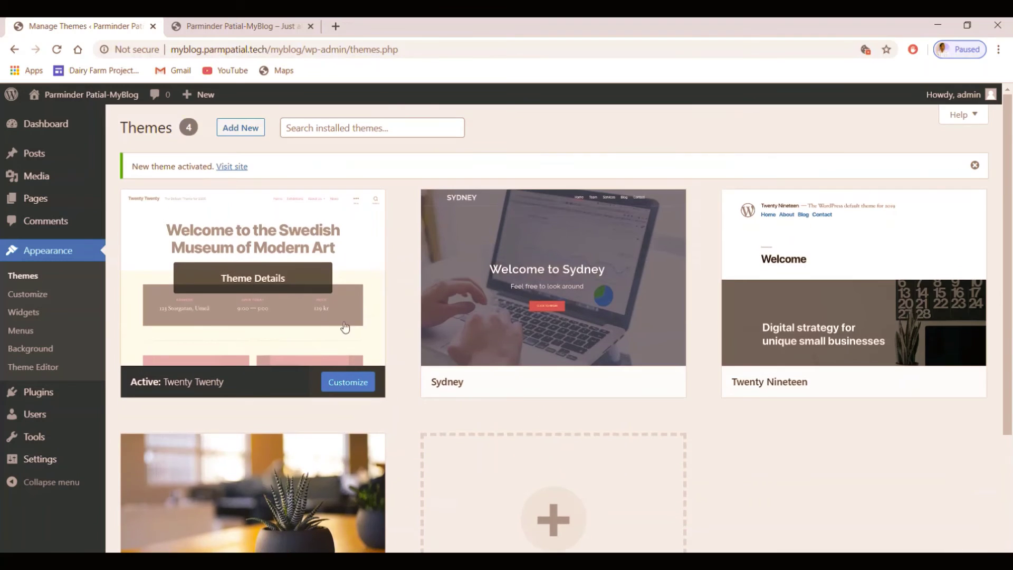
# Search the themes available for installation for "news" and look through the matching designs.
pyautogui.click(245, 129)
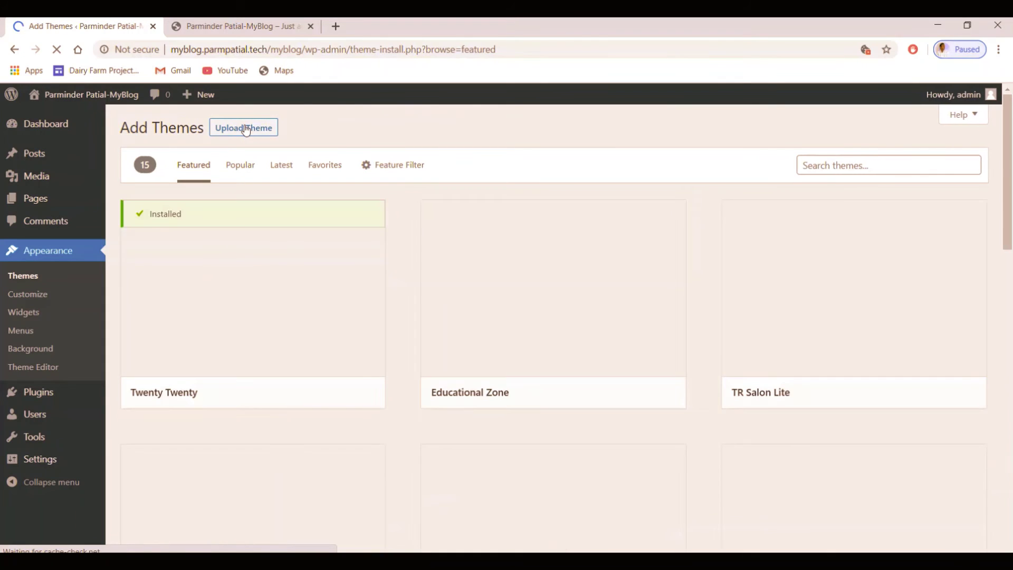
pyautogui.click(832, 166)
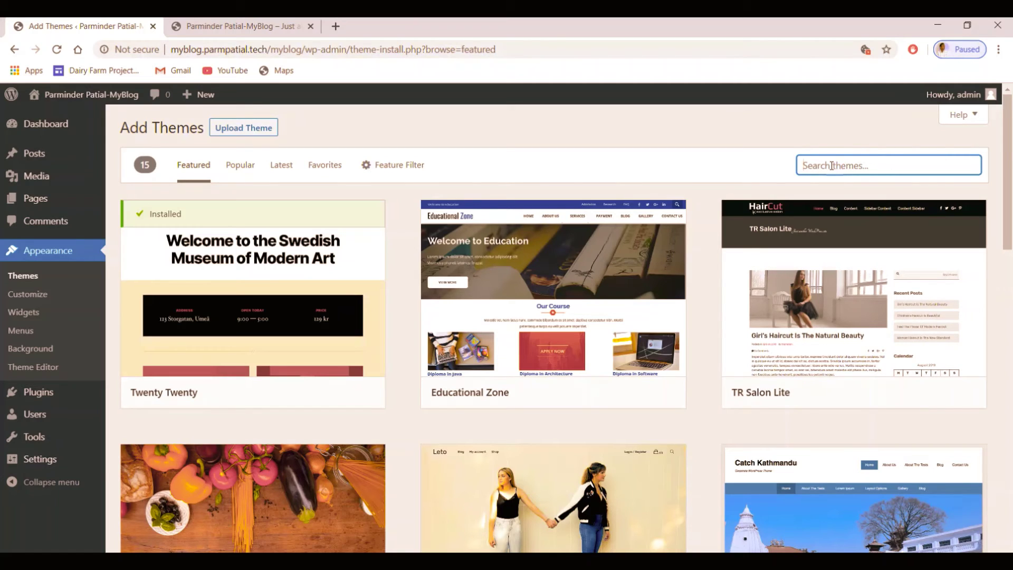
pyautogui.write('news')
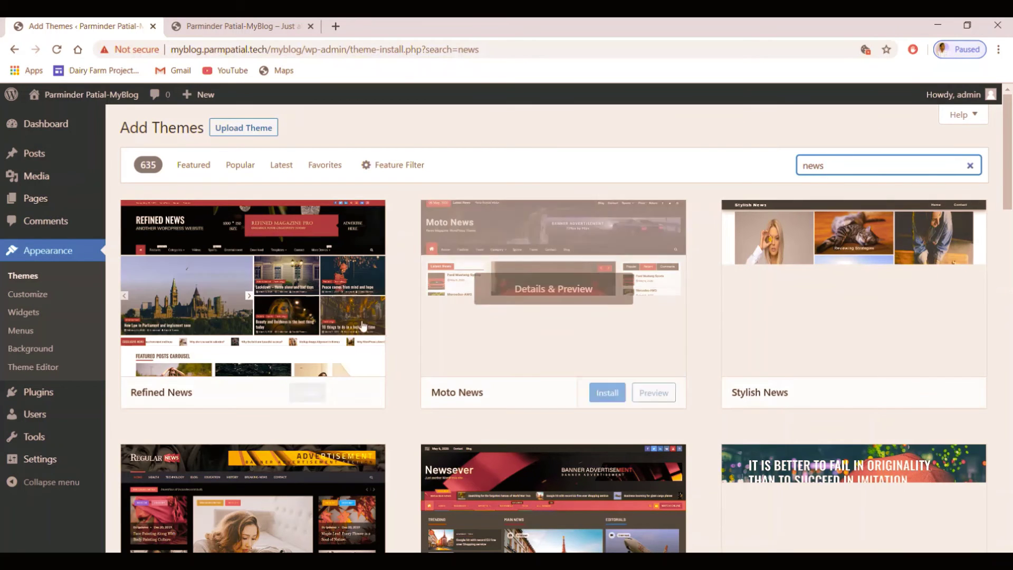
pyautogui.moveTo(364, 314)
pyautogui.scroll(-6, 364, 314)
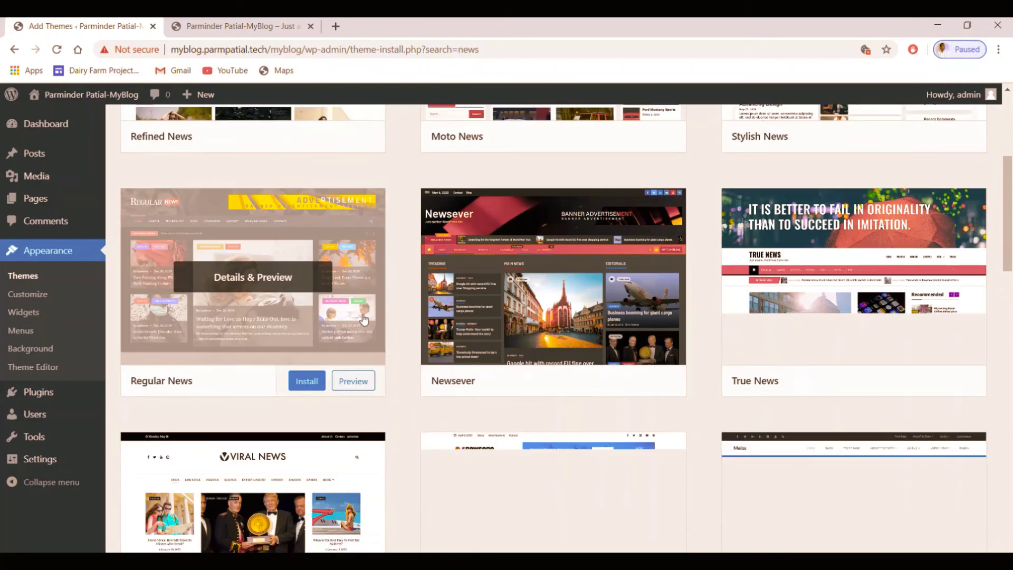
pyautogui.scroll(-7, 335, 316)
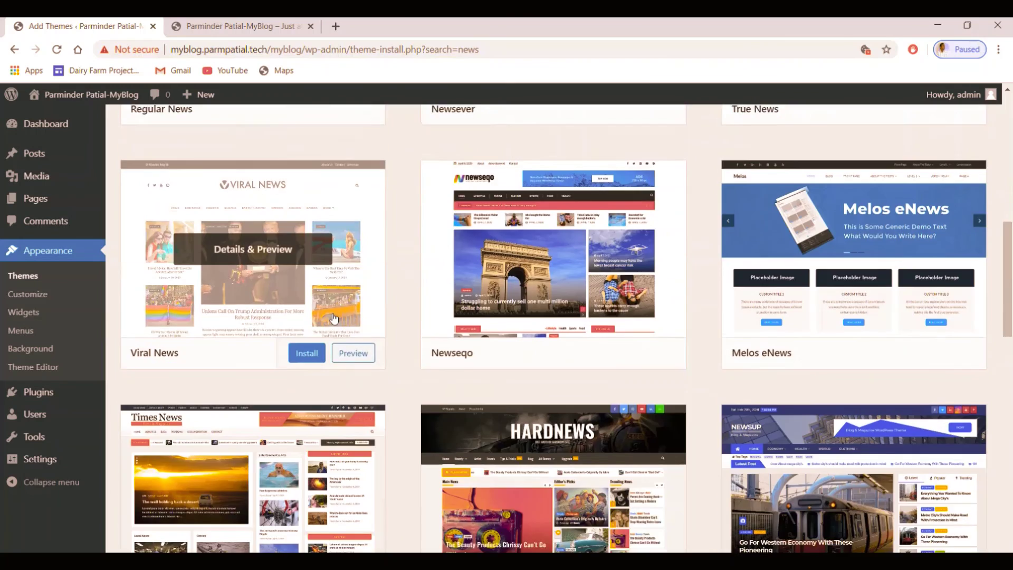
pyautogui.scroll(14, 674, 276)
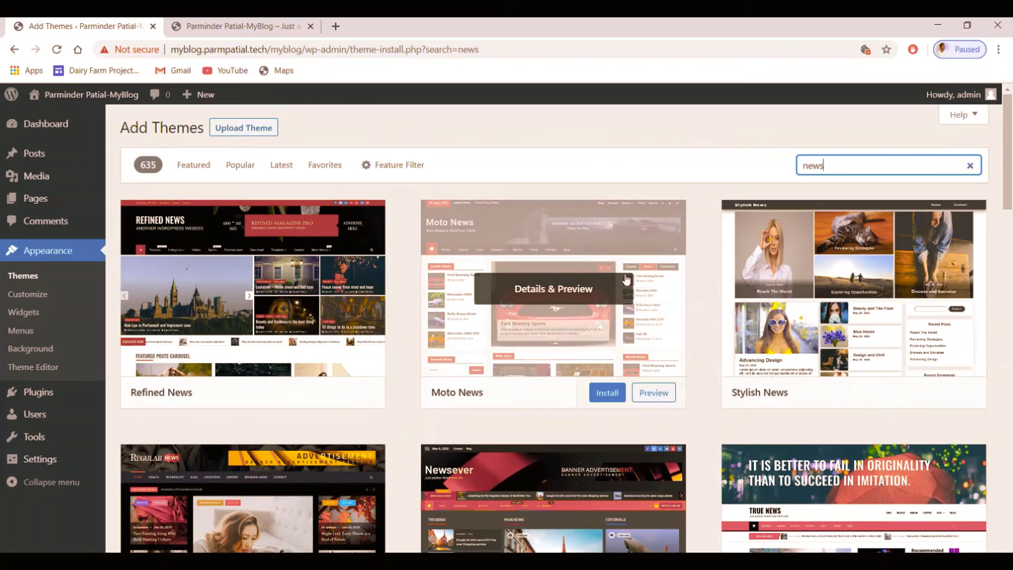
# Replace the theme search term with "mobile app".
pyautogui.moveTo(835, 165); pyautogui.dragTo(801, 163)
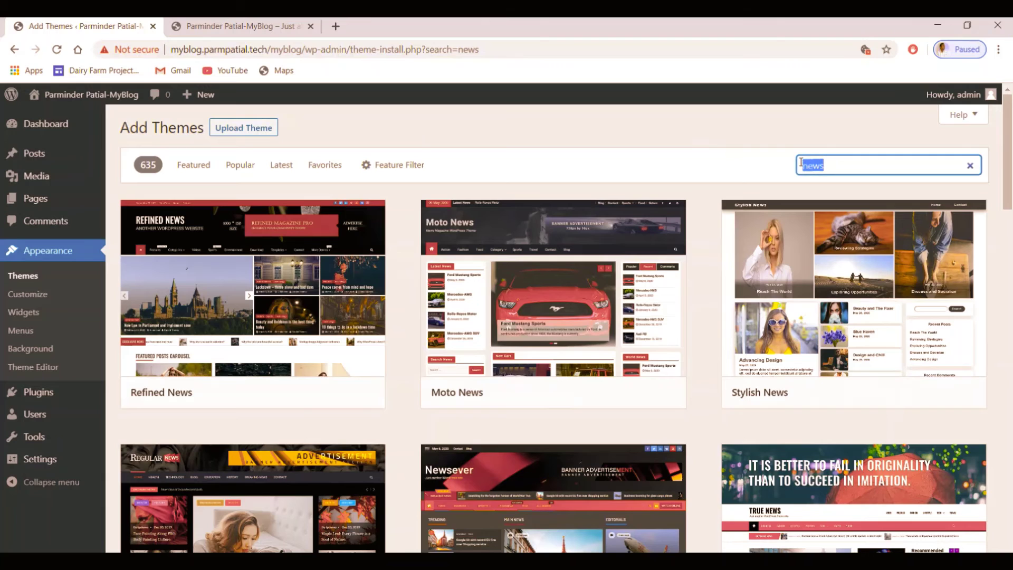
pyautogui.write('mob')
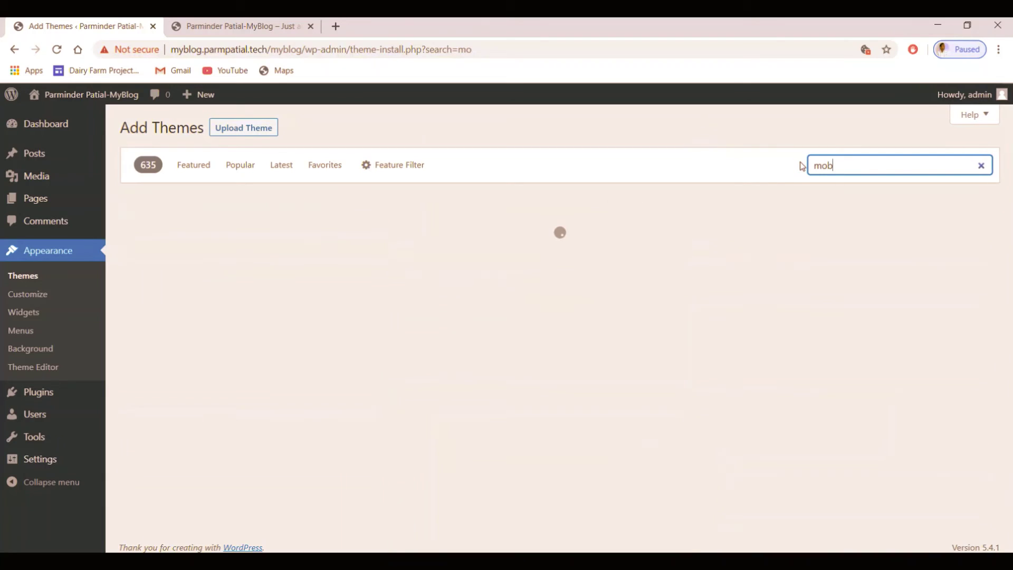
pyautogui.write('ile')
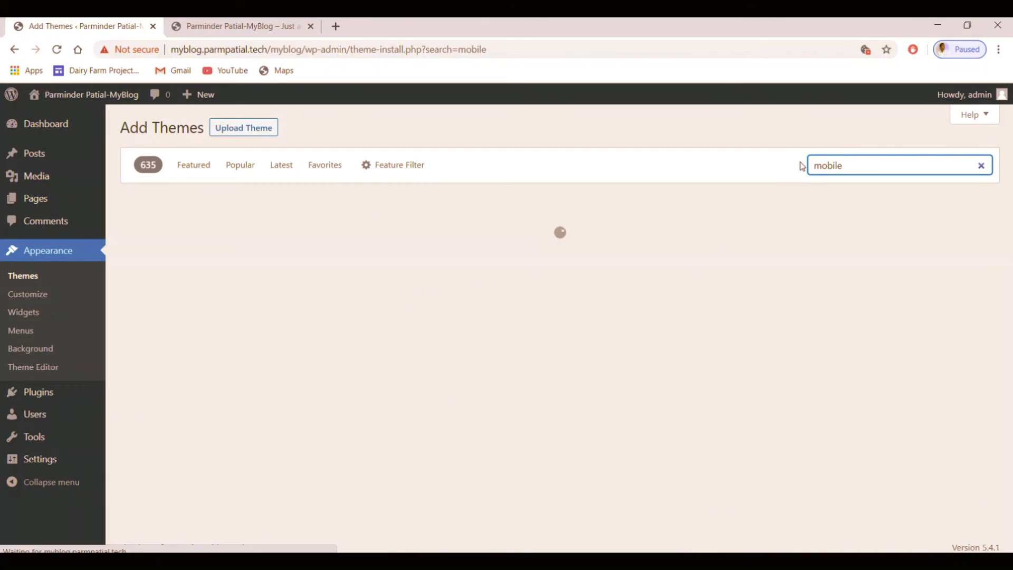
pyautogui.write(' a')
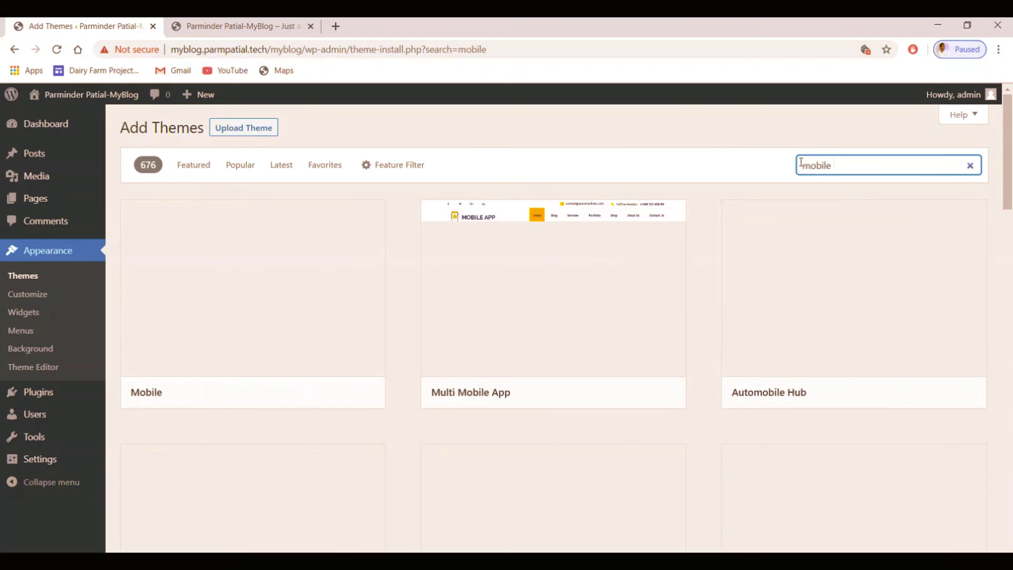
pyautogui.write('pp')
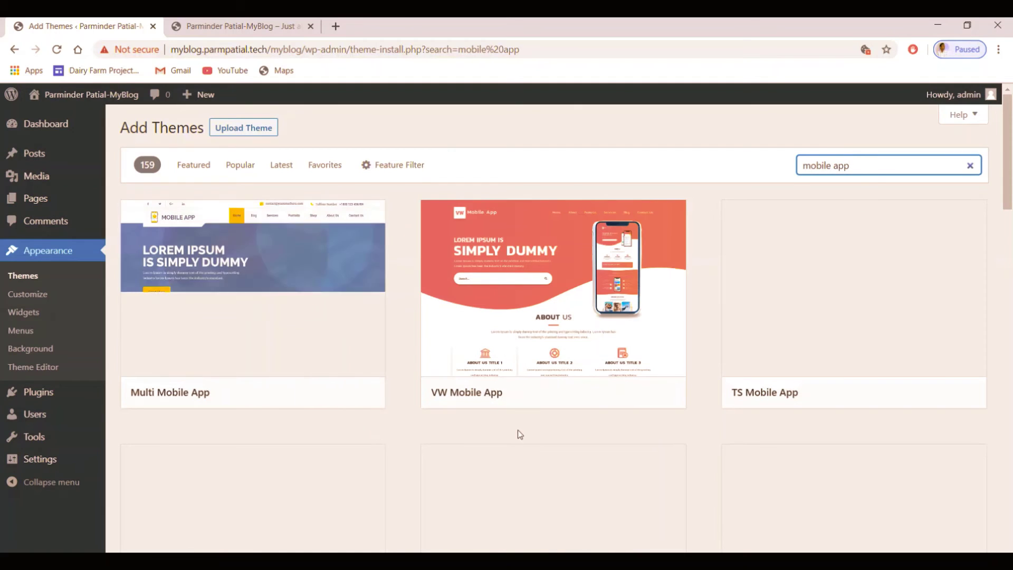
# Browse the mobile app themes, from Multi Mobile App and VW Mobile App down to Apex Business and Oginer.
pyautogui.scroll(-1, 396, 423)
pyautogui.scroll(-6, 393, 415)
pyautogui.scroll(6, 496, 333)
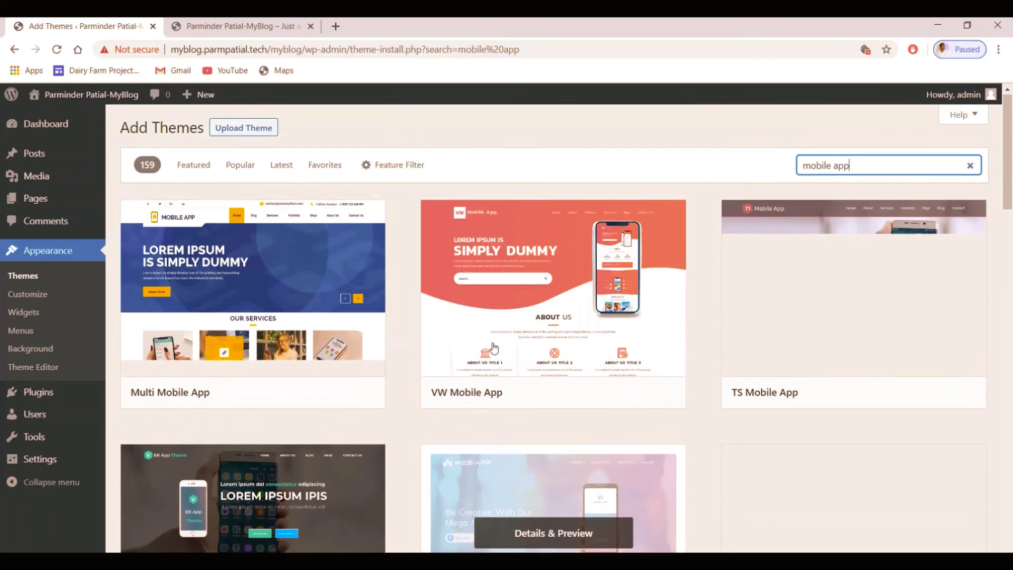
pyautogui.scroll(-10, 497, 348)
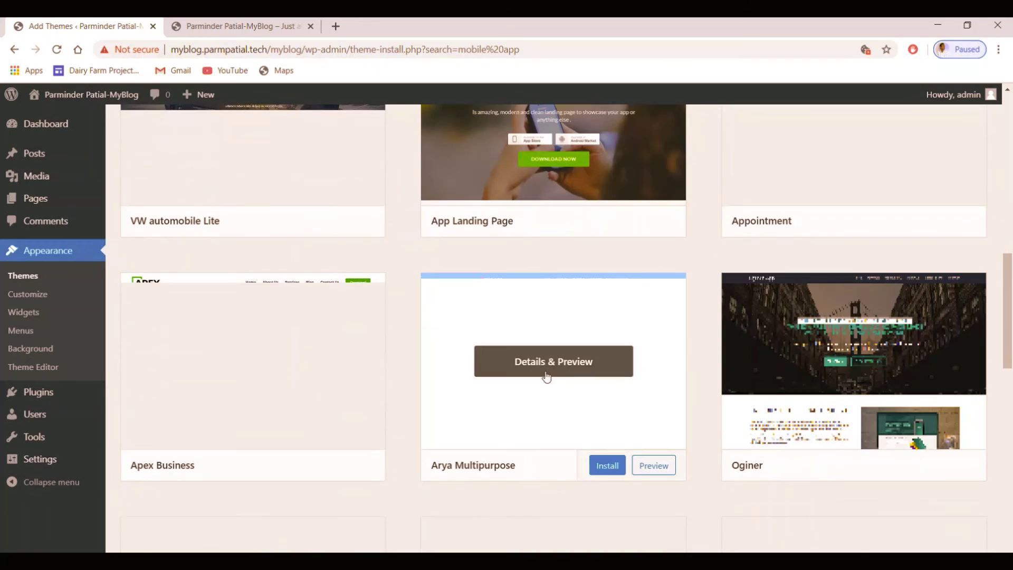
pyautogui.scroll(-4, 546, 376)
pyautogui.scroll(15, 534, 380)
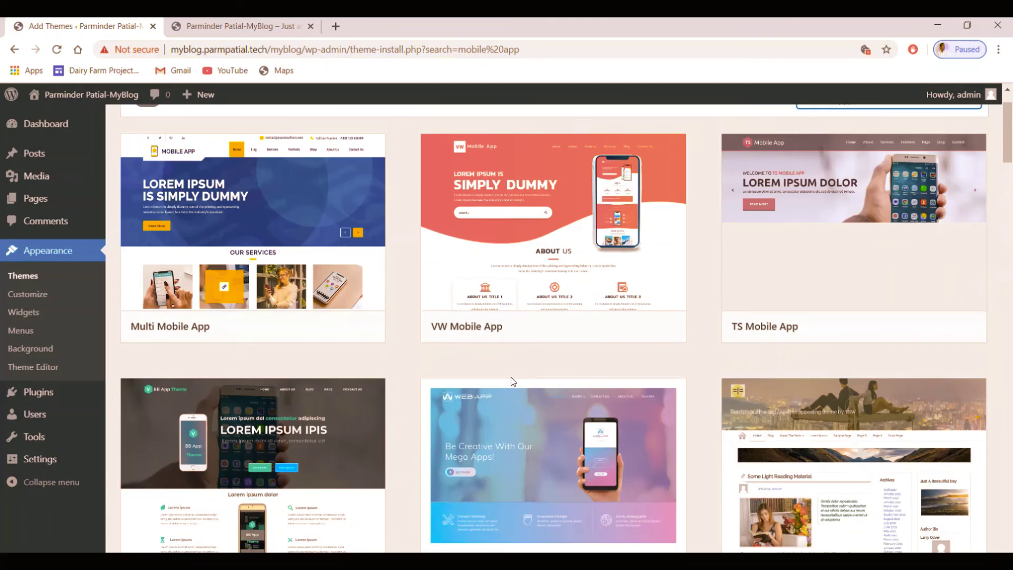
pyautogui.scroll(2, 511, 377)
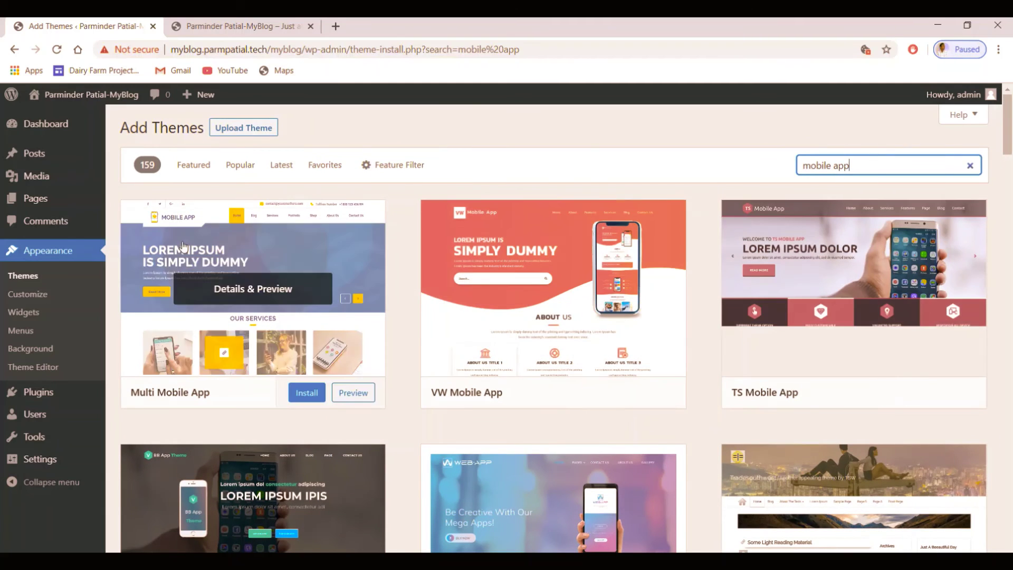
# Upload the theme archive pillar-v1.1.zip from the Downloads folder and start its installation.
pyautogui.click(238, 130)
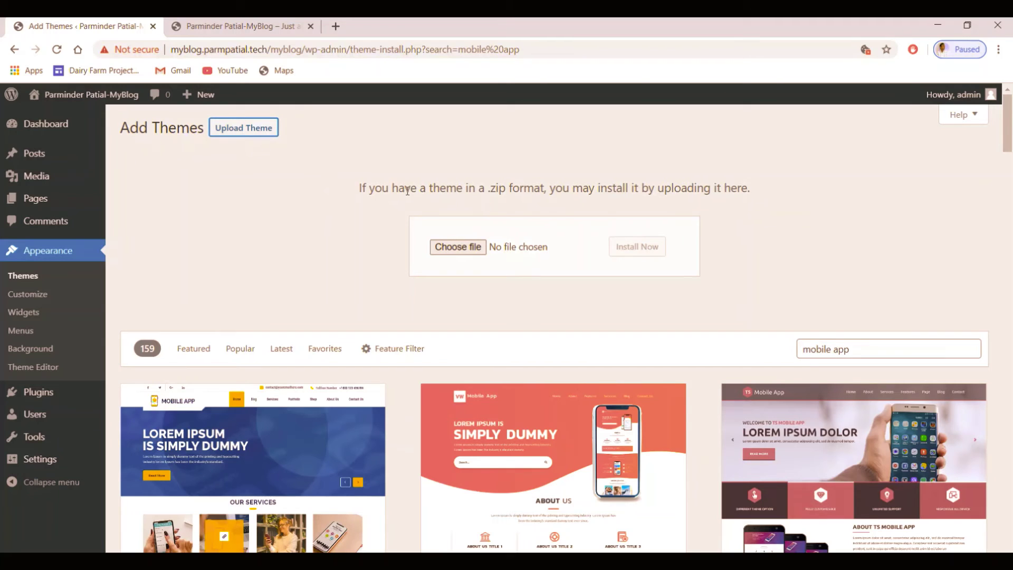
pyautogui.click(463, 248)
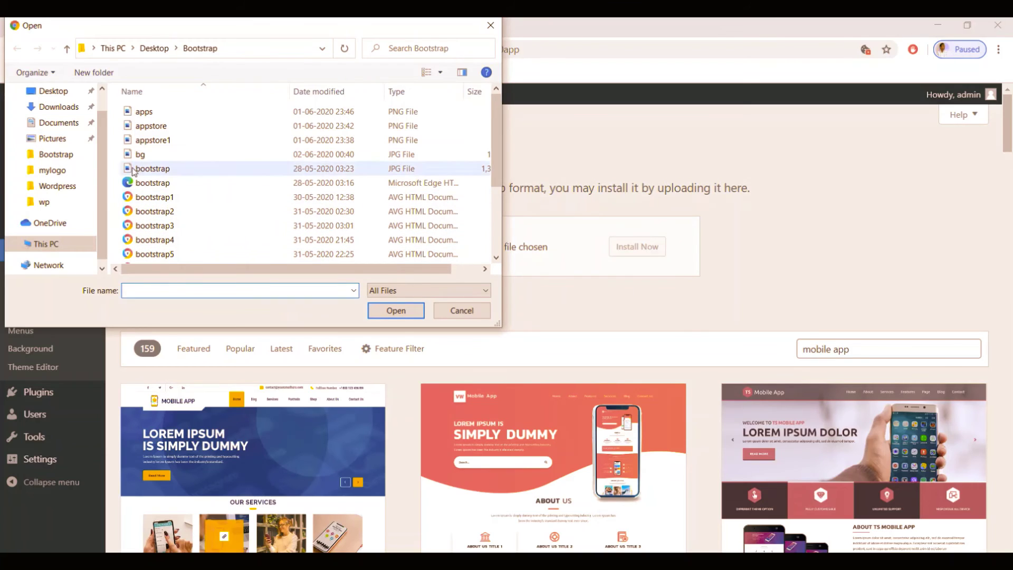
pyautogui.click(58, 106)
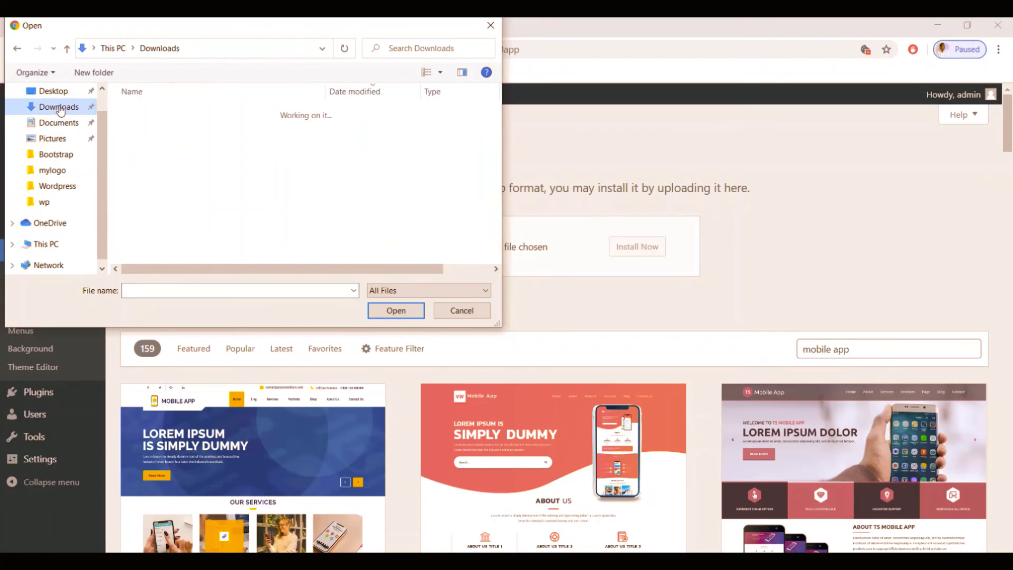
pyautogui.moveTo(499, 112); pyautogui.dragTo(499, 157)
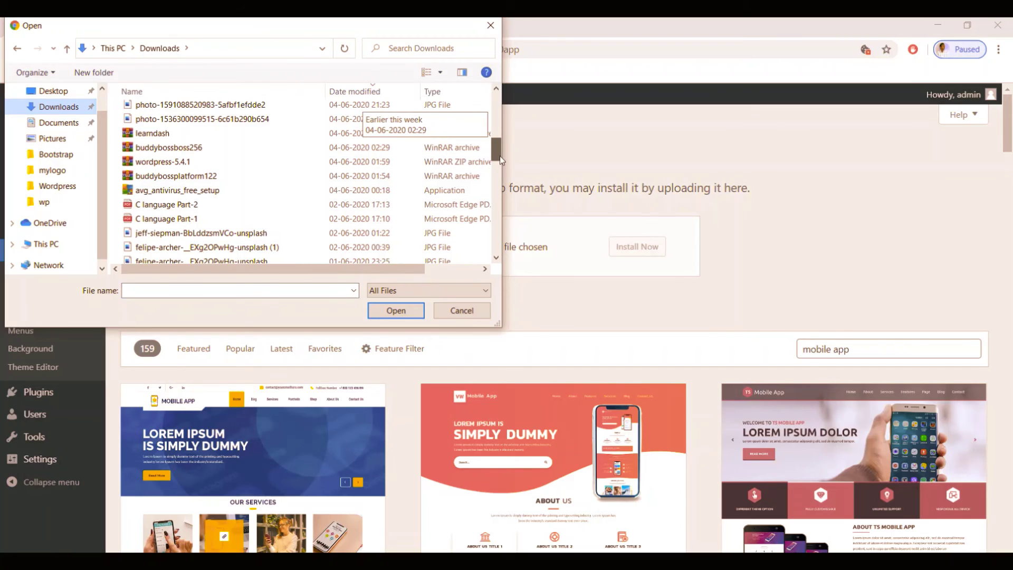
pyautogui.moveTo(500, 156); pyautogui.dragTo(500, 177)
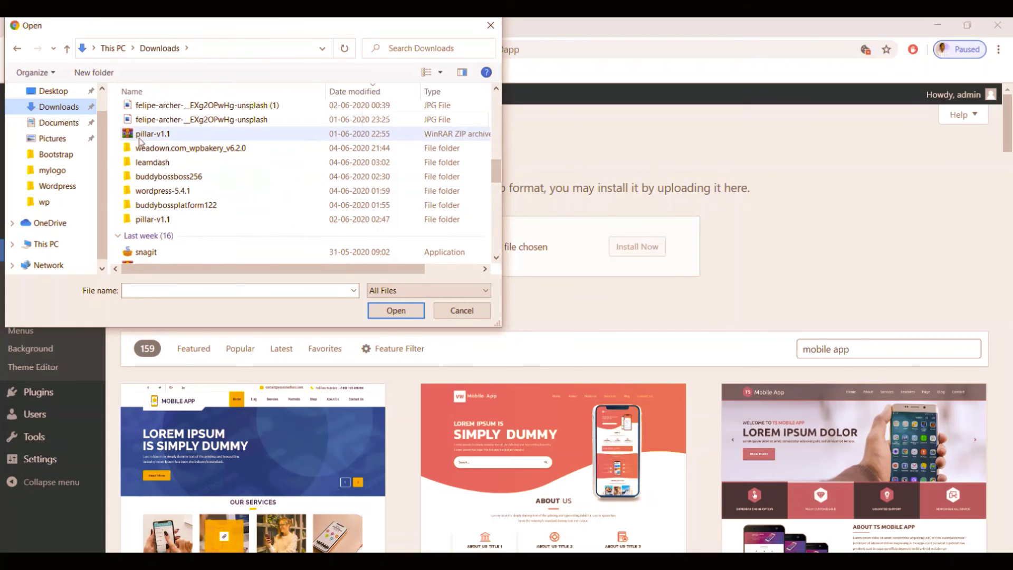
pyautogui.click(151, 138)
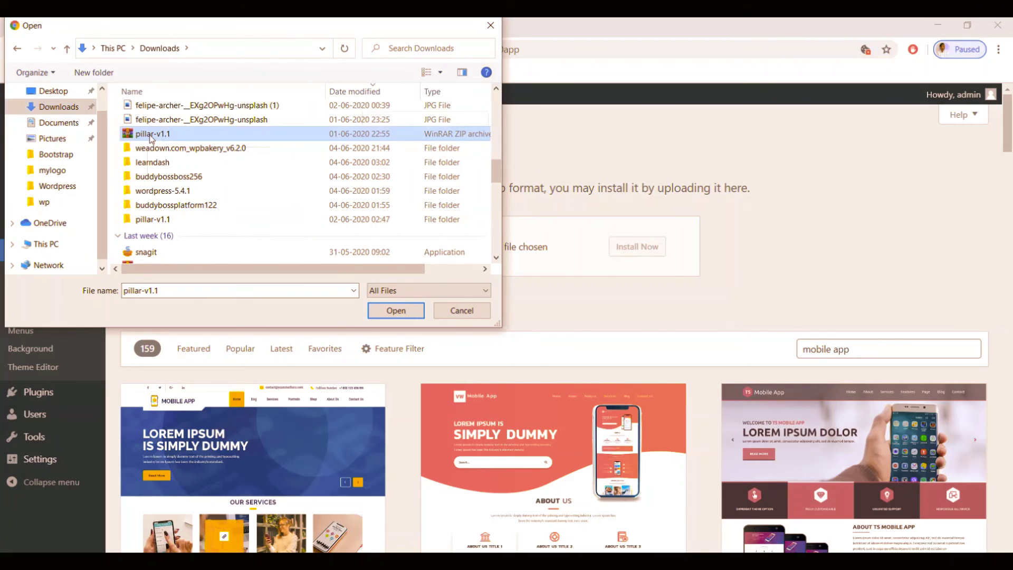
pyautogui.click(392, 314)
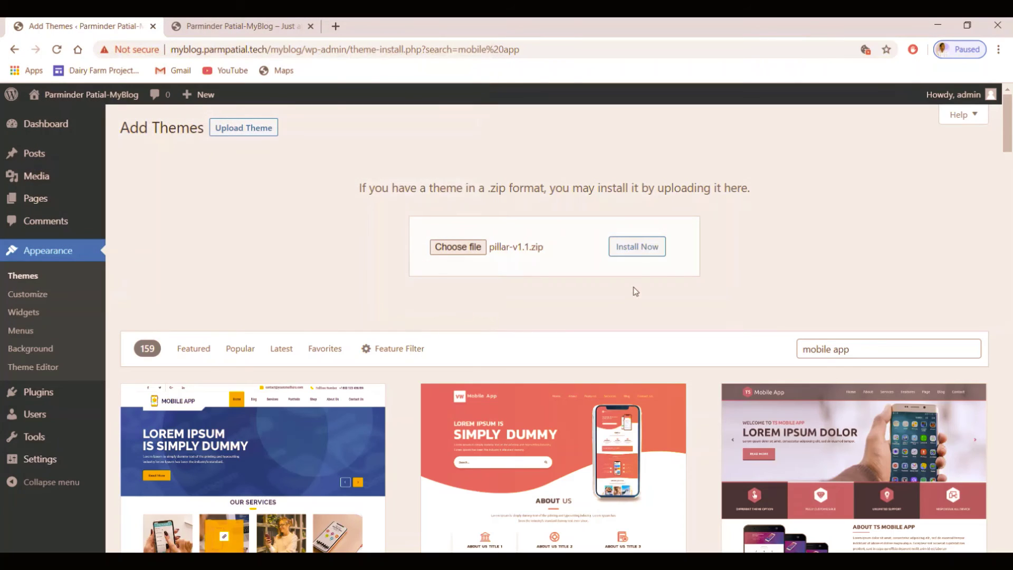
pyautogui.click(640, 250)
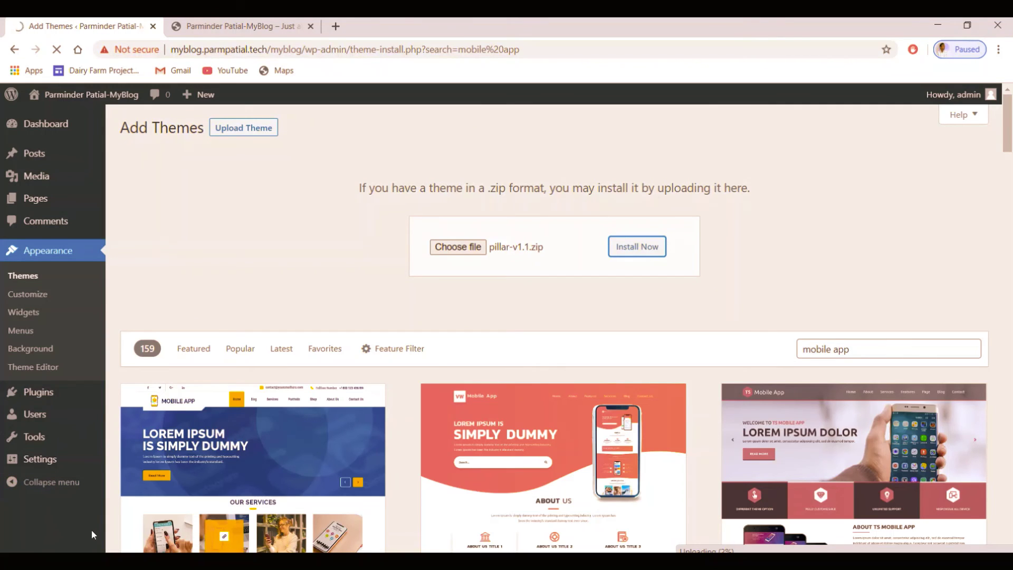
pyautogui.moveTo(316, 431)
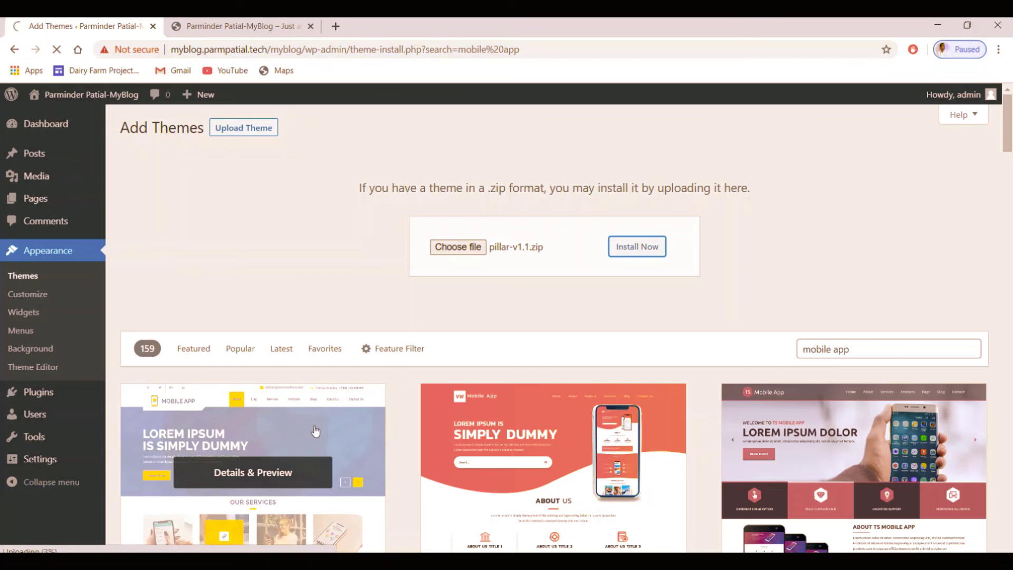